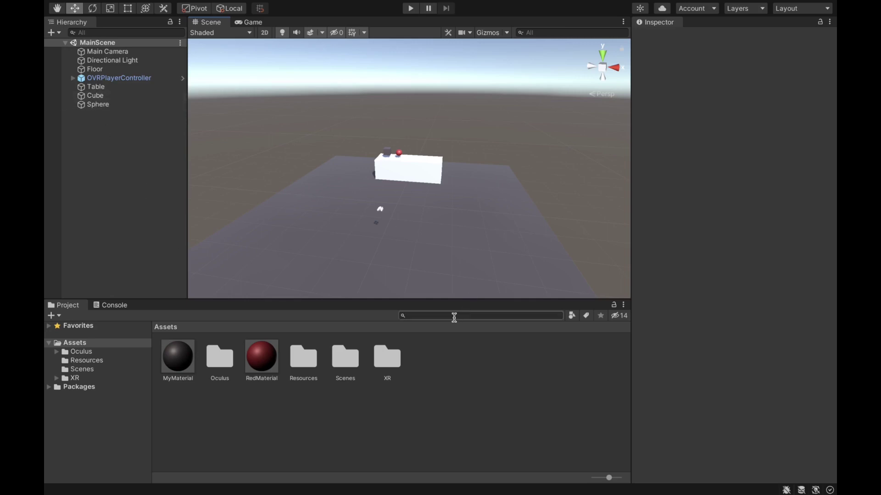
Search the project assets for "distancegrab" and place the DistanceGrabCubeCrosshair prefab in the scene on the white table.
scroll(438, 188, "up", 5)
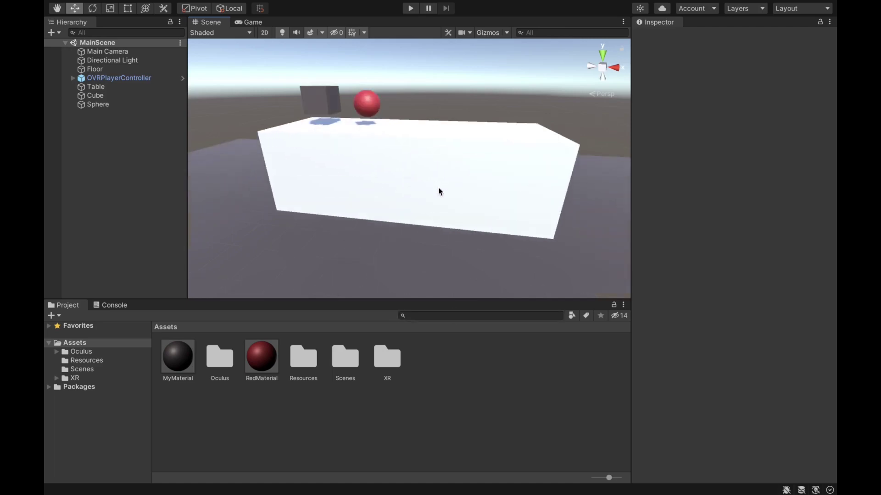
left_click(469, 316)
type("dsitan")
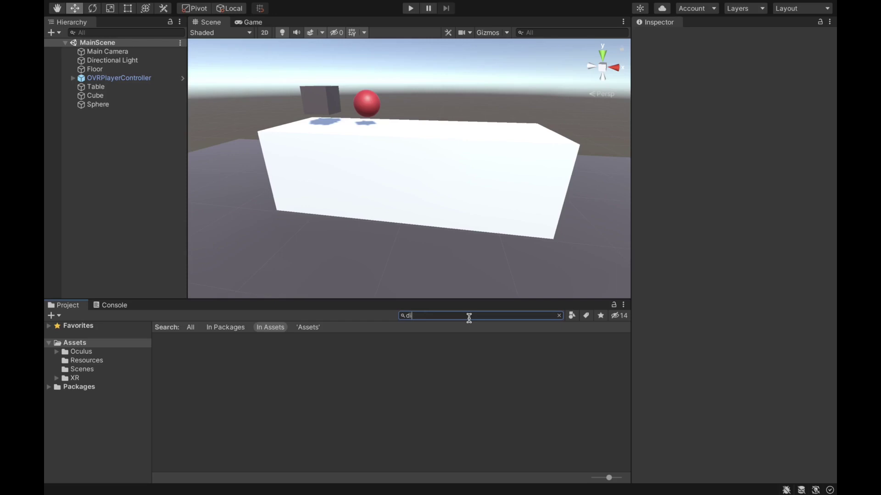
type("cegrab")
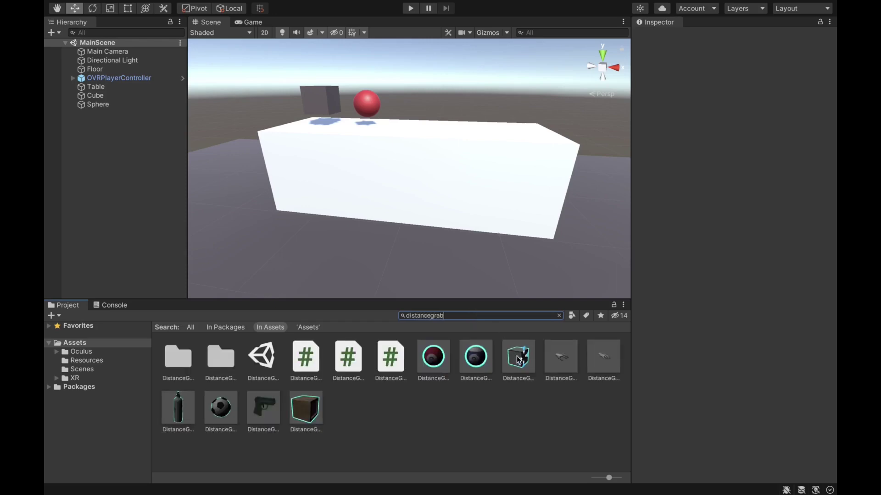
left_click(519, 360)
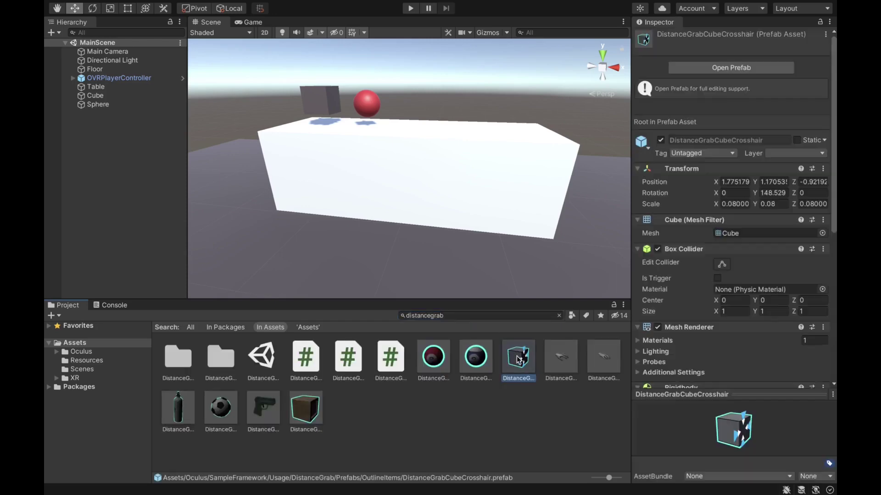
left_click_drag(517, 372, 430, 130)
right_click_drag(431, 133, 419, 140)
Set the crosshair cube's Y rotation to 0 and raise it above the table to a Y position of about 1.172.
left_click(767, 98)
type("0")
left_click_drag(436, 90, 436, 65)
Set the crosshair cube's scale to 0.16 on the X, Y and Z axes.
left_click(736, 110)
type("0.16")
key("Tab")
type("0.16")
key("Tab")
type("0.16")
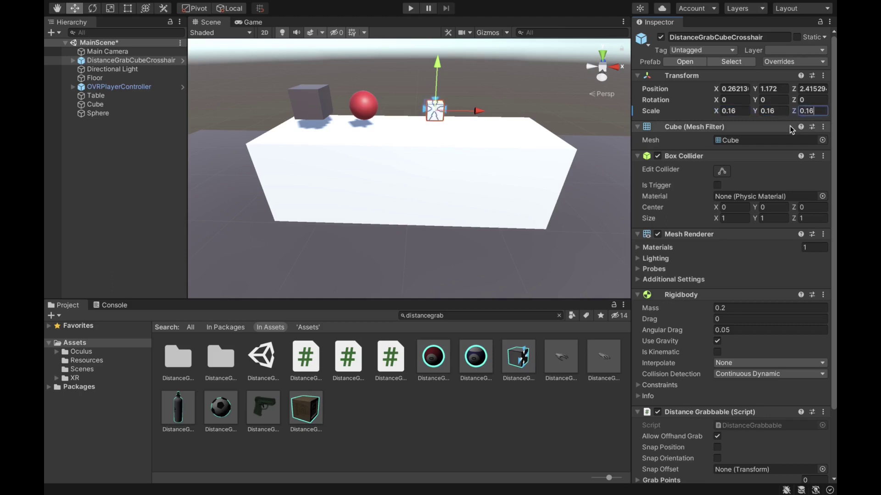
Duplicate the crosshair cube, list the copy directly below the original, and move it along the table to X about 0.709.
left_click_drag(610, 111, 167, 84, "alt")
left_click(144, 62)
key("ctrl+d")
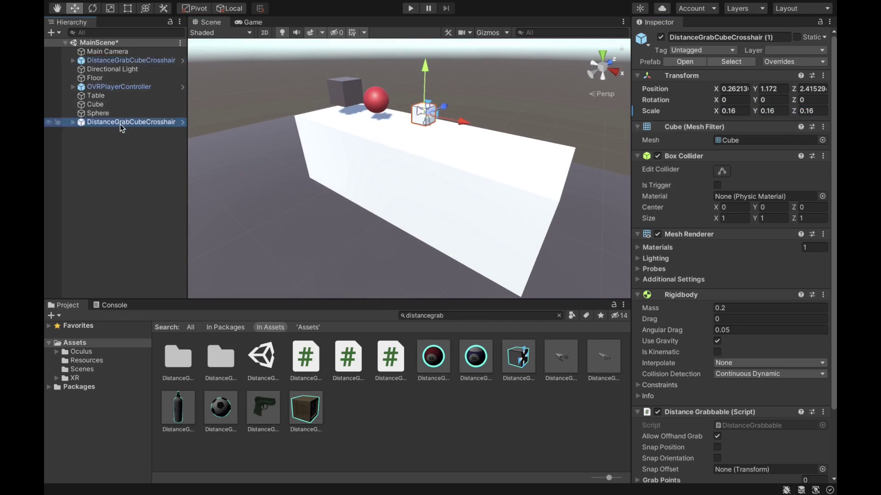
left_click_drag(119, 125, 116, 69)
left_click_drag(466, 121, 434, 147)
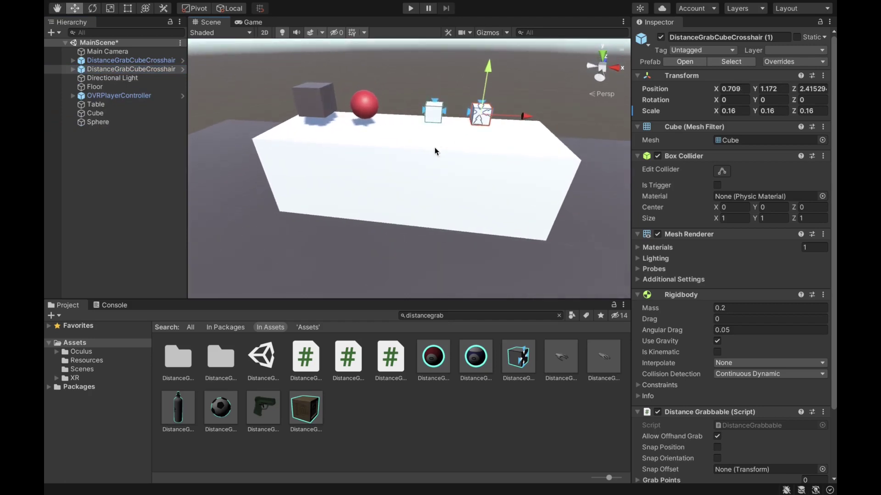
Check the layer assignment of the two crosshair cubes against that of the Directional Light and the neighbouring scene objects.
left_click(437, 76)
left_click(147, 70)
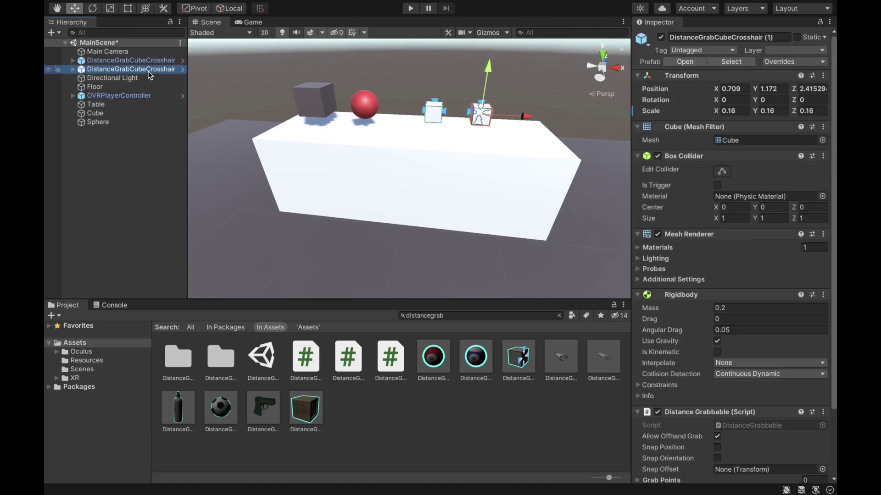
left_click(149, 64)
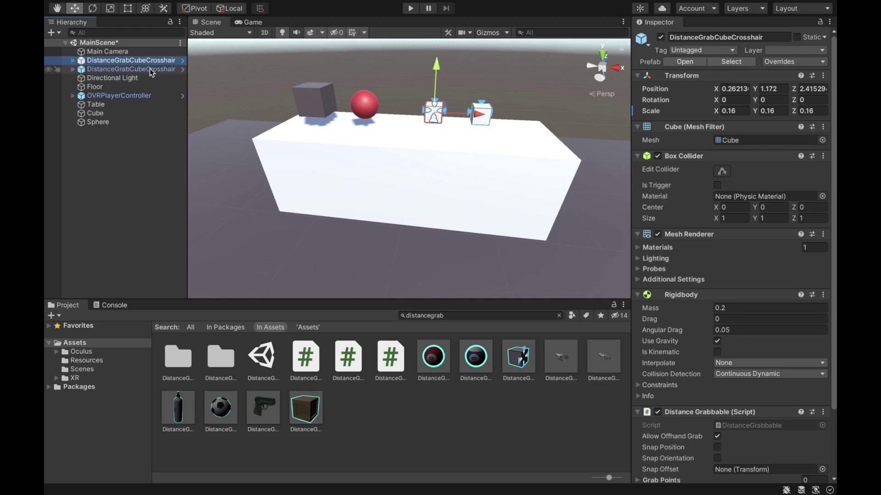
left_click(143, 76)
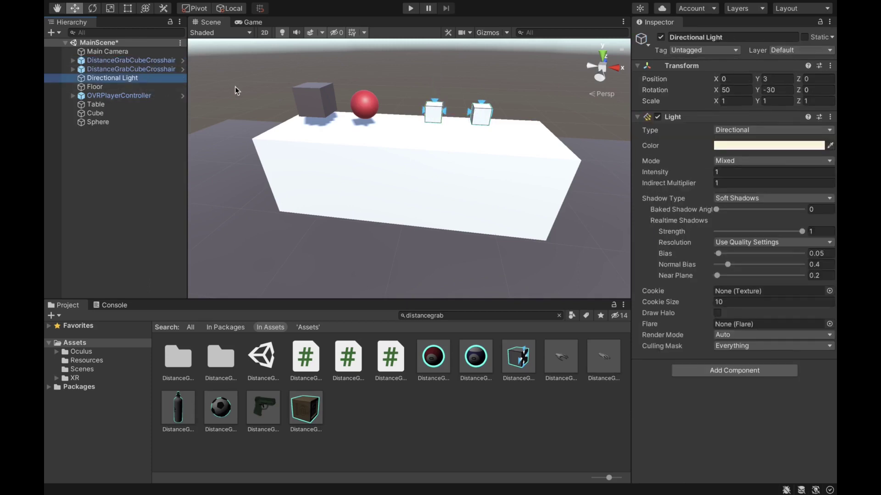
key("Down")
key("Down")
key("Down")
key("Up")
key("Up")
key("Up")
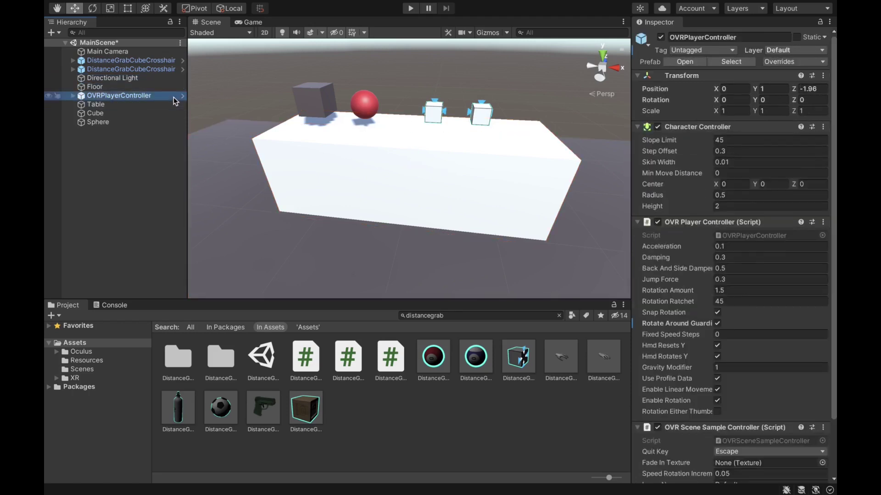
left_click(800, 49)
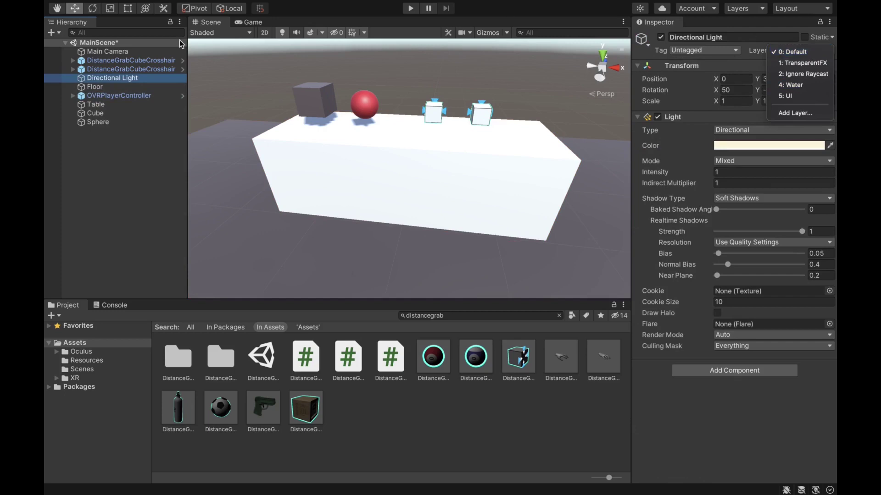
Select both crosshair cubes and add a new layer named Grabbable as User Layer 6.
left_click(134, 63)
left_click(137, 62)
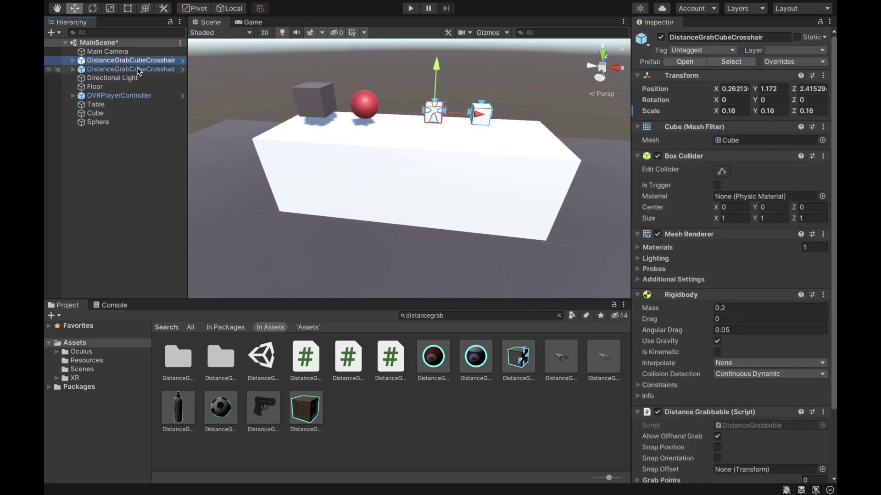
left_click(130, 70, "ctrl")
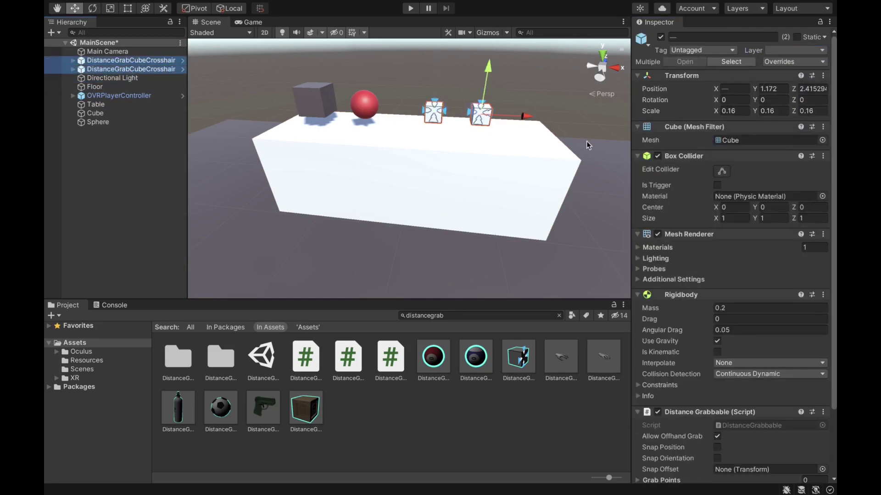
left_click(788, 49)
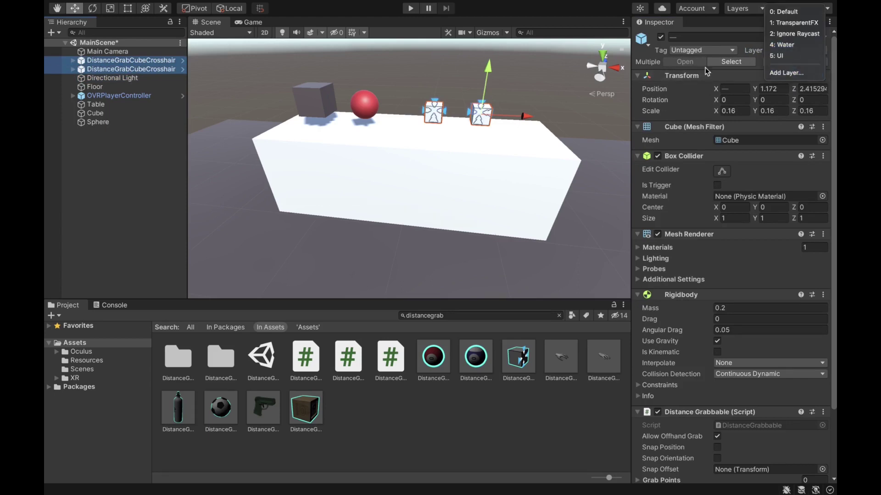
left_click(788, 73)
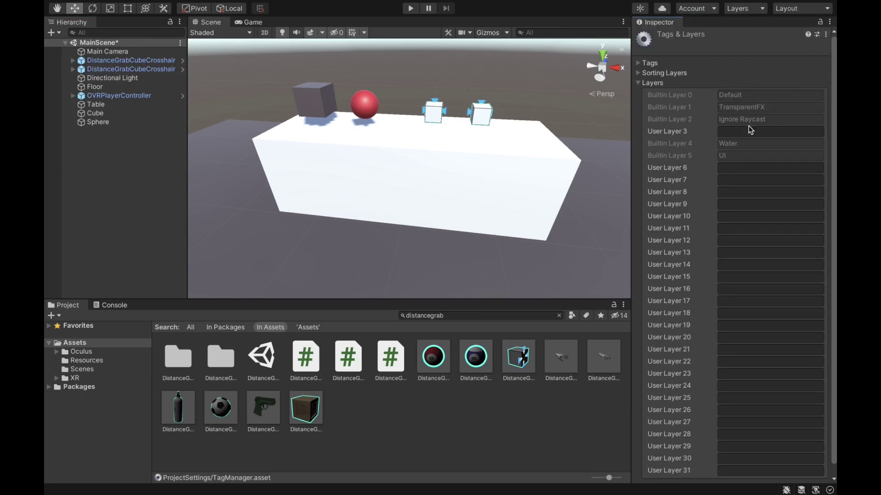
left_click(736, 167)
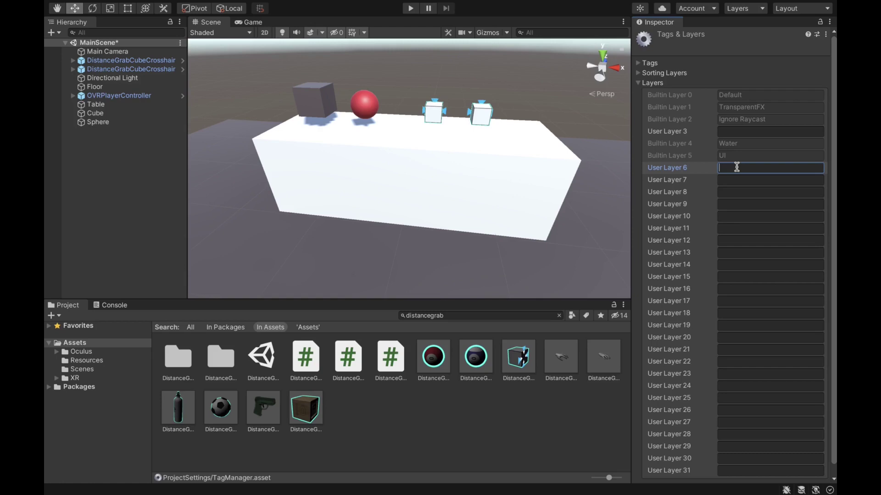
type("Grabbable")
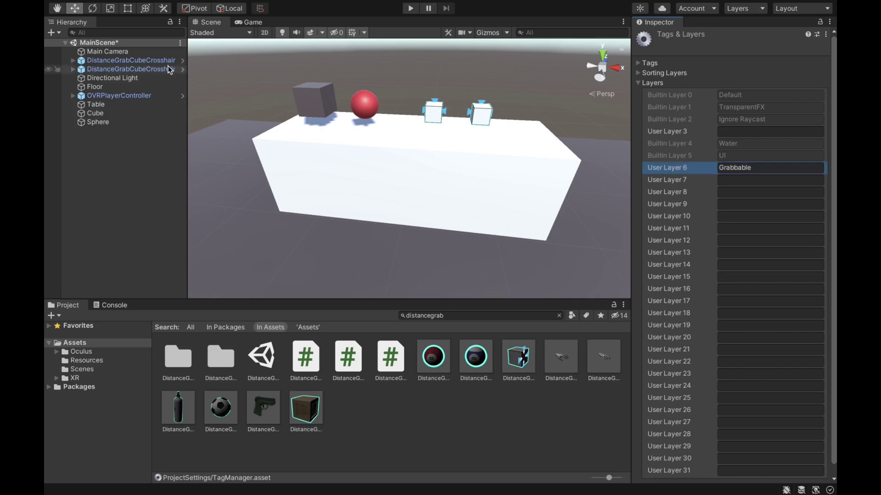
Assign the Grabbable layer to both DistanceGrabCubeCrosshair objects, including all their child objects.
left_click(137, 60)
left_click(153, 69, "ctrl")
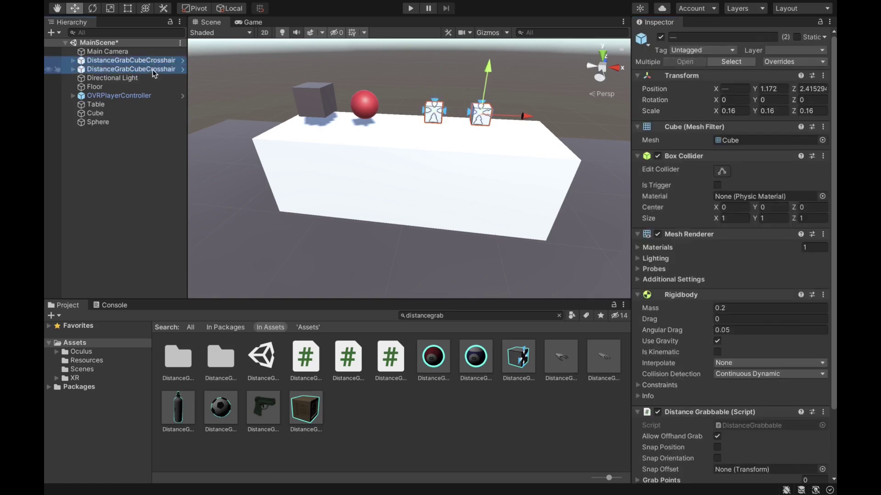
left_click(784, 51)
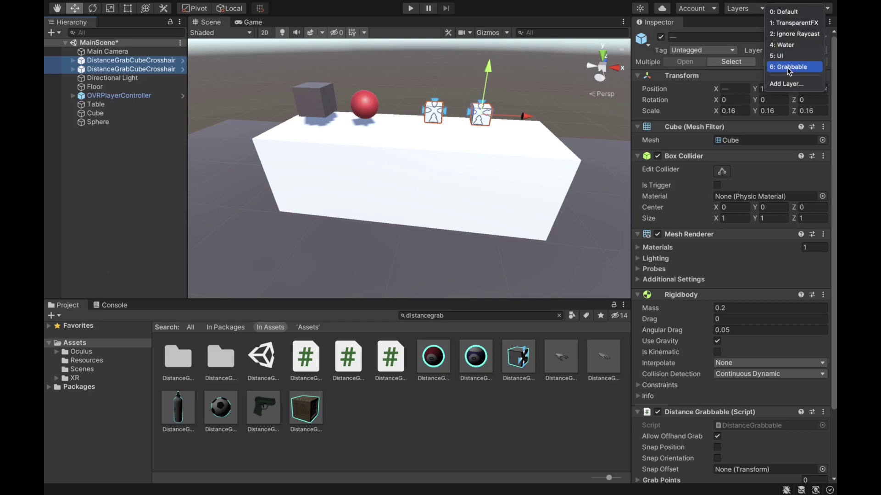
left_click(789, 68)
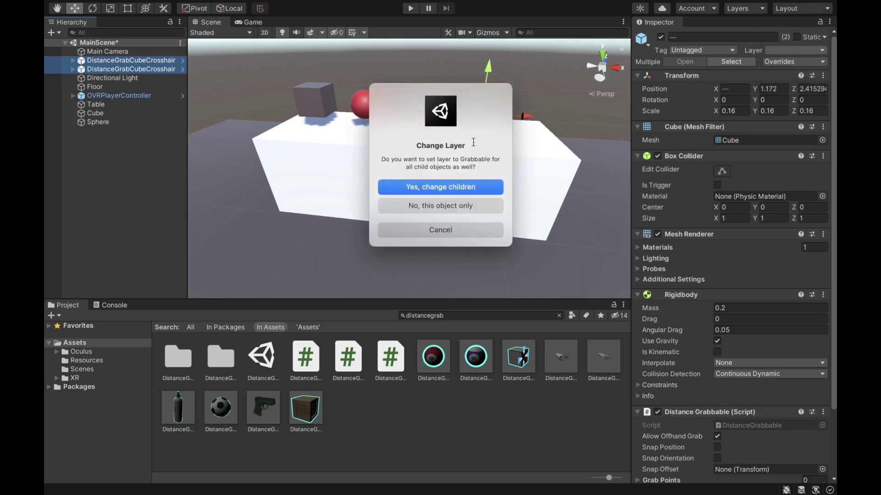
left_click(439, 188)
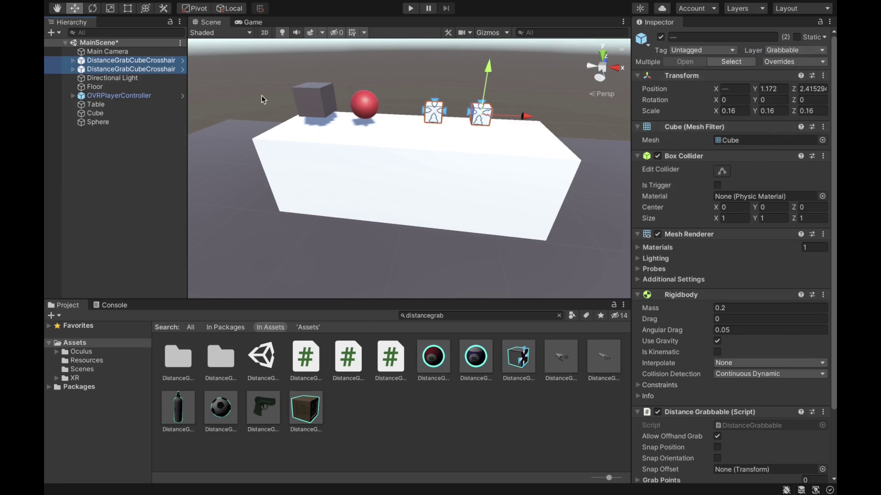
Delete CustomHandLeft and CustomHandRight from the hand anchors inside the OVRPlayerController's TrackingSpace.
left_click(73, 96)
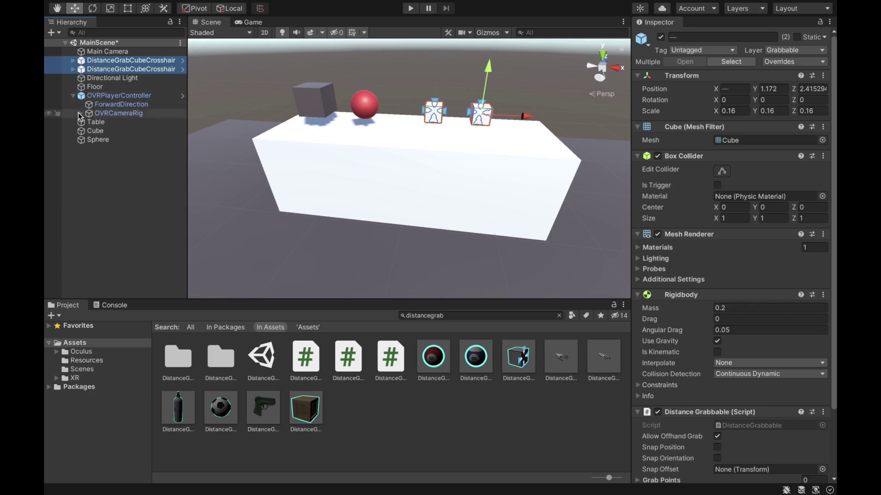
left_click(80, 114)
left_click(88, 122)
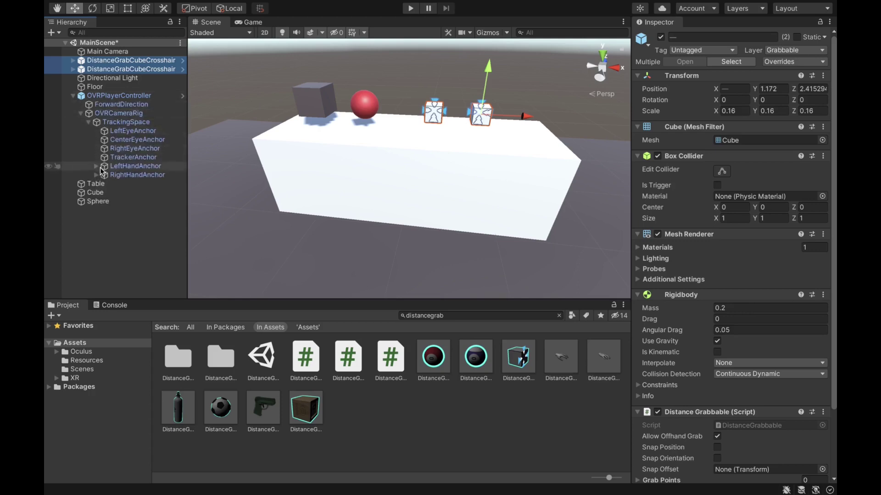
left_click(97, 167)
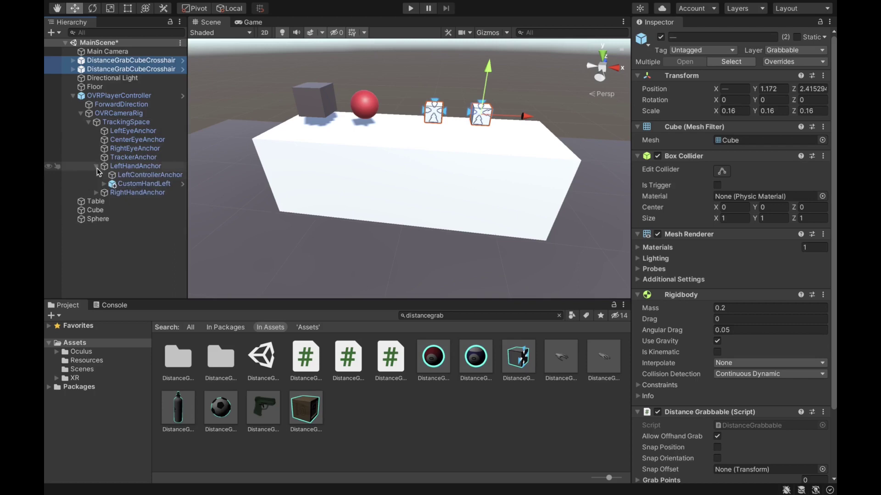
left_click(96, 192)
left_click(144, 184)
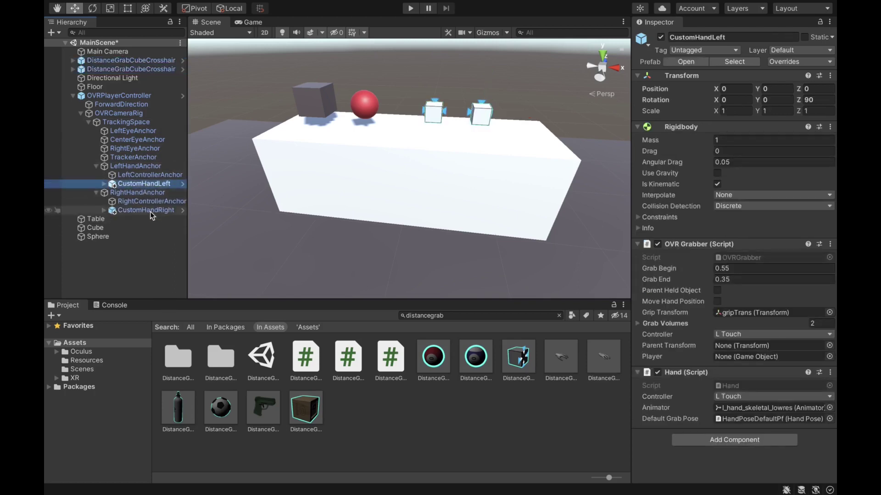
left_click(150, 211, "ctrl")
right_click(150, 184)
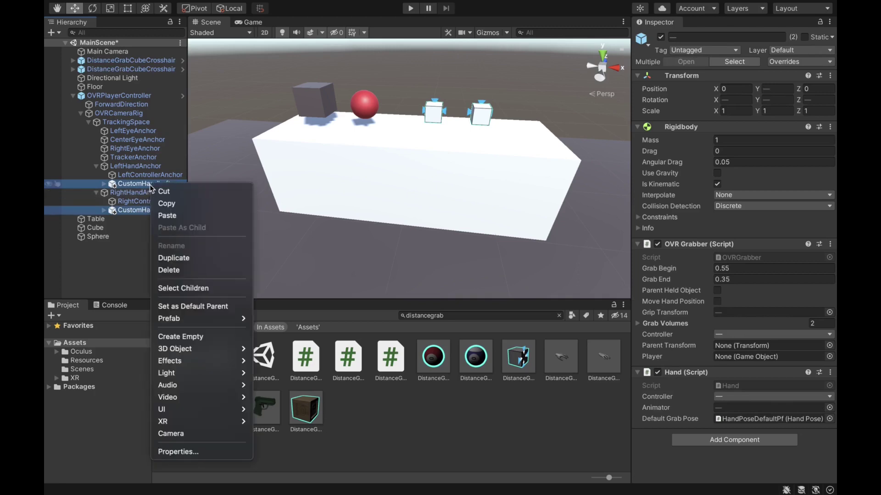
left_click(196, 269)
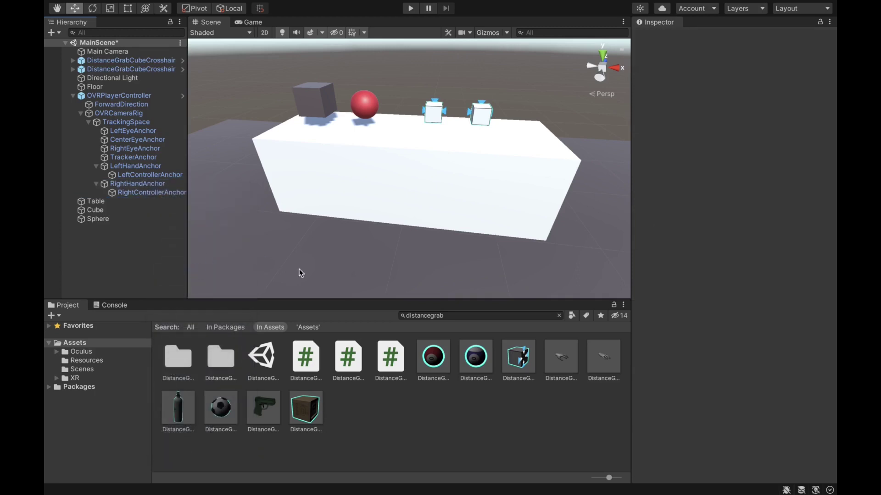
Add the DistanceGrabHandRight prefab under RightControllerAnchor and the DistanceGrabHandLeft prefab under LeftControllerAnchor.
left_click(566, 360)
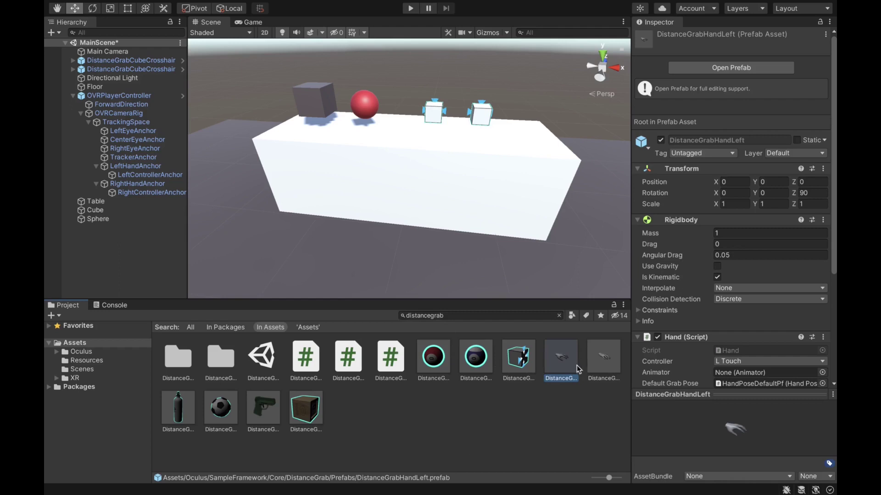
left_click(596, 359)
left_click_drag(601, 359, 149, 195)
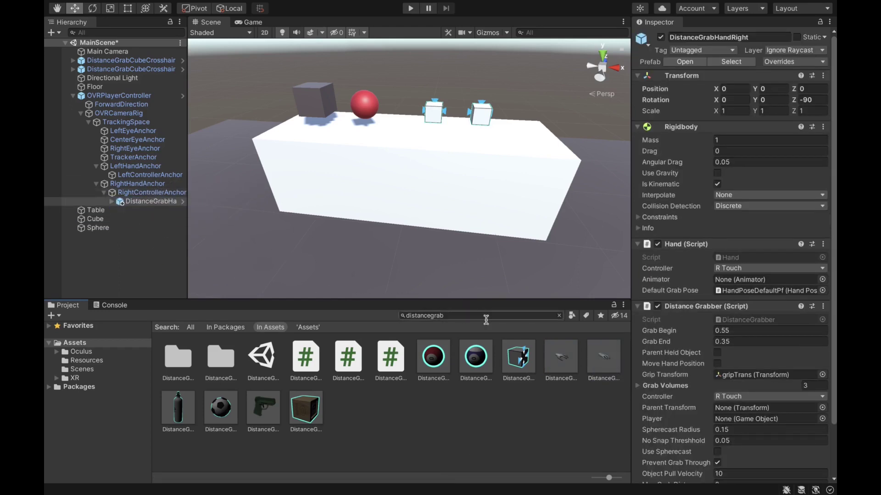
left_click_drag(549, 359, 138, 175)
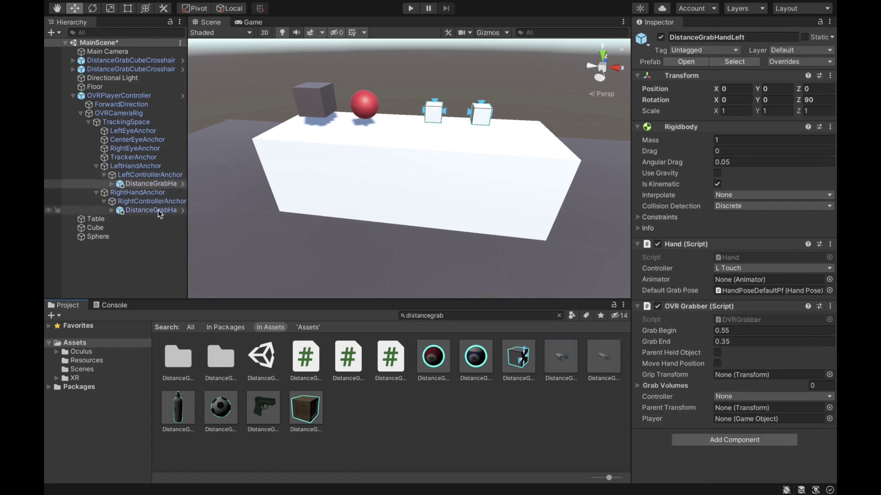
Compare the components on both distance-grab hands and add a Distance Grabber script to DistanceGrabHandLeft.
left_click(158, 210)
left_click(152, 183)
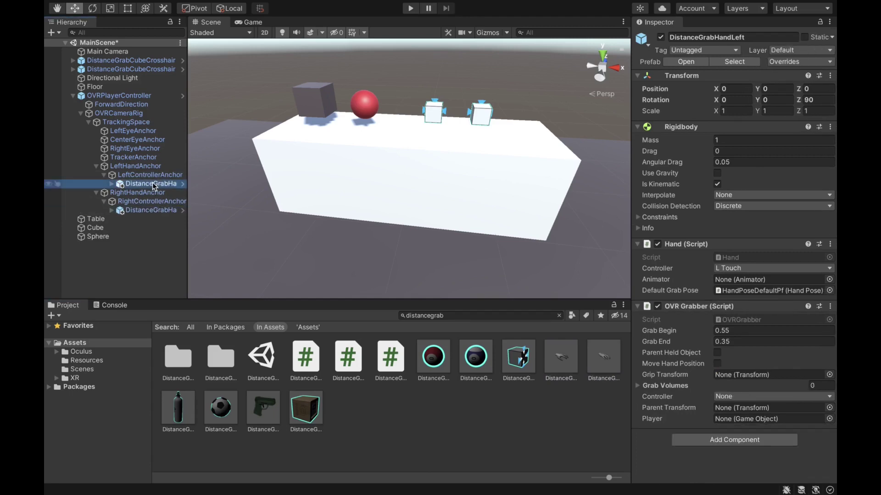
left_click(152, 211, "ctrl")
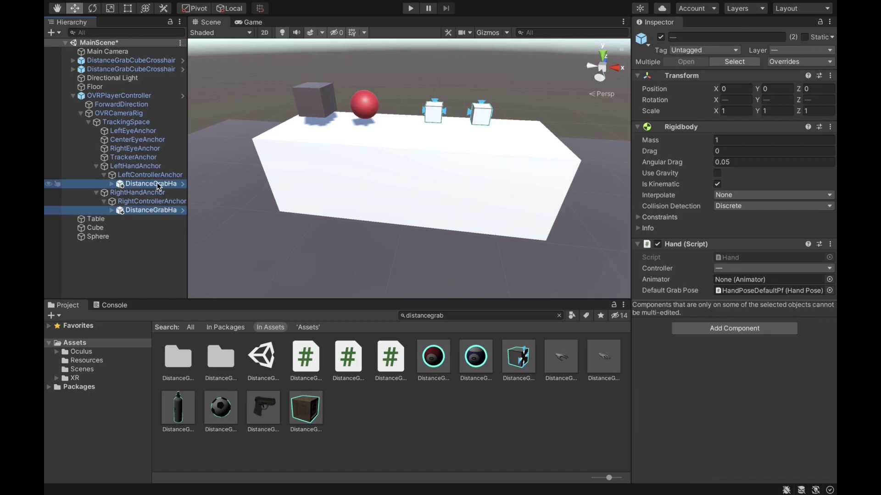
left_click(162, 210)
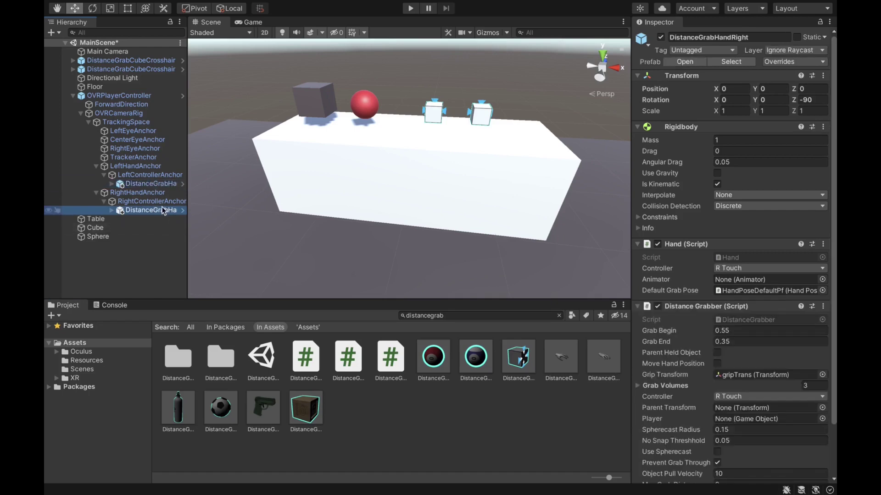
scroll(680, 325, "down", 3)
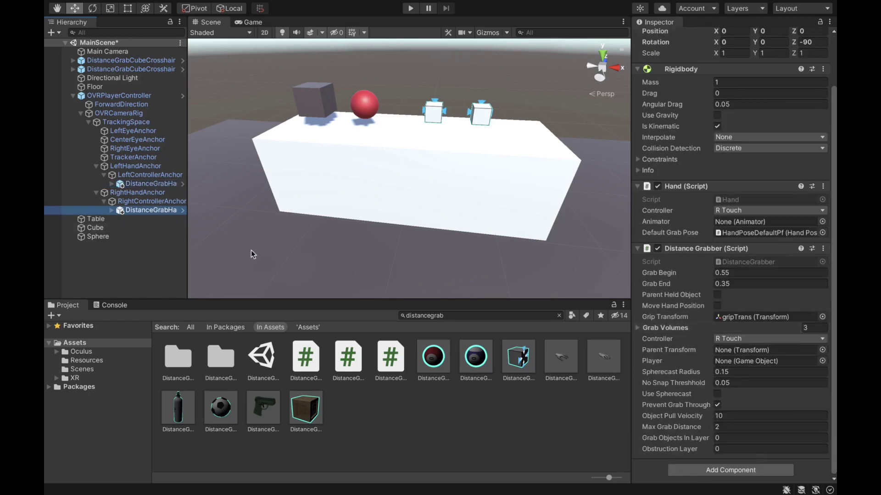
left_click(140, 183)
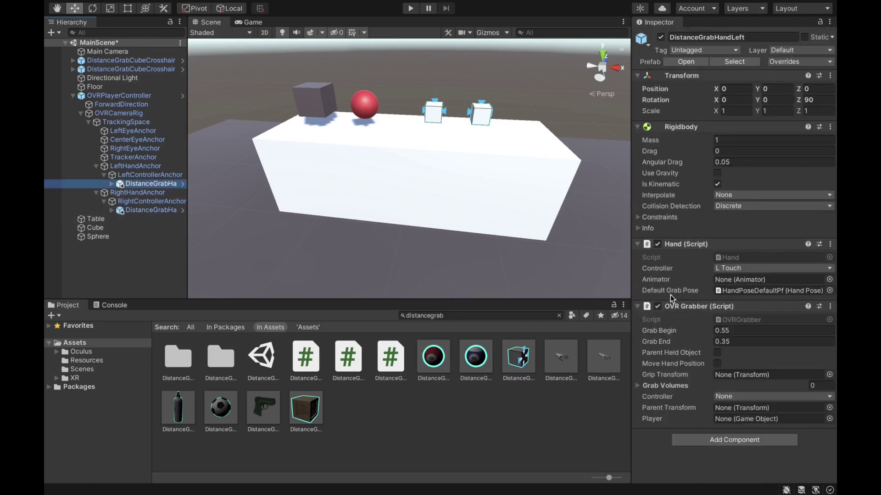
left_click(727, 440)
type("distan")
key("Up")
key("Return")
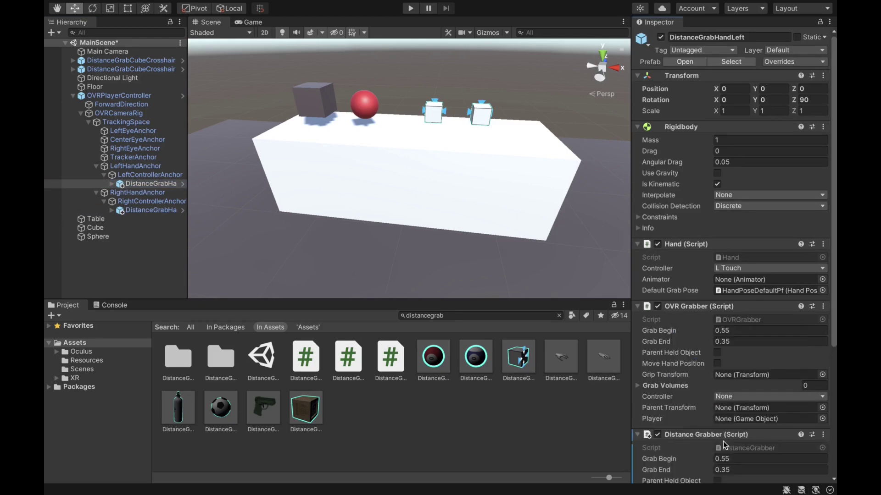
Remove the OVR Grabber script component from DistanceGrabHandLeft.
scroll(684, 323, "down", 3)
scroll(684, 323, "down", 1)
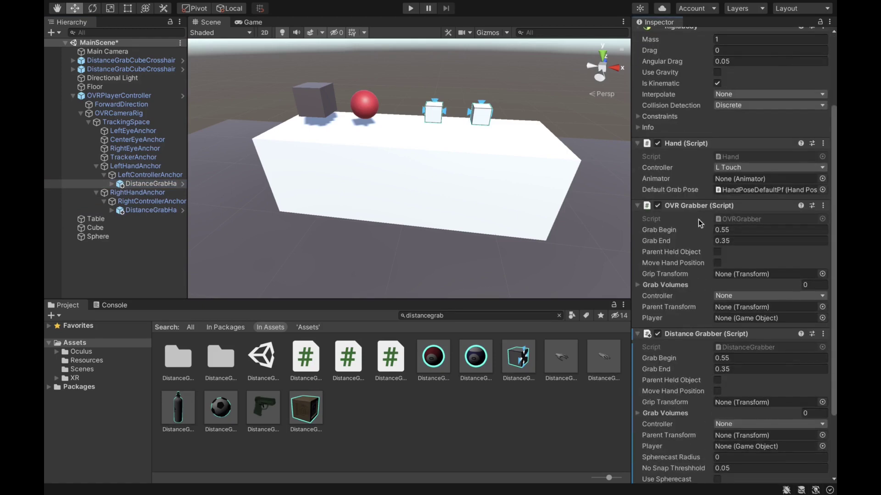
left_click(824, 208)
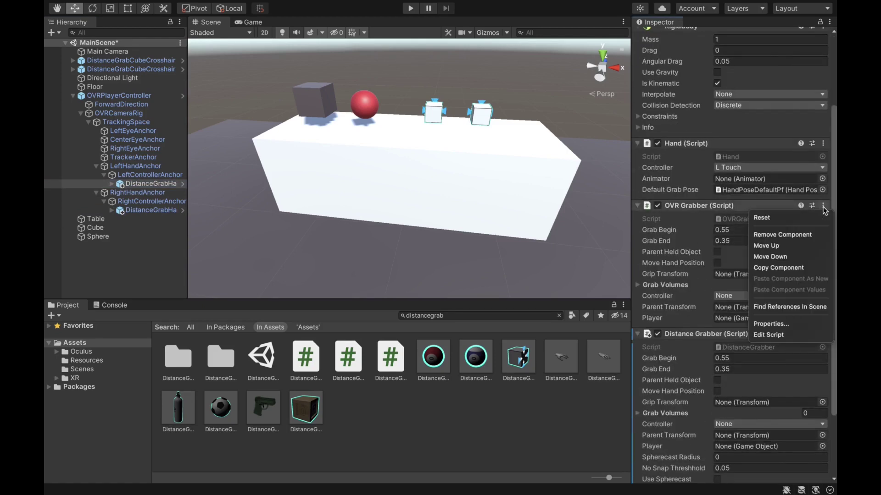
left_click(797, 235)
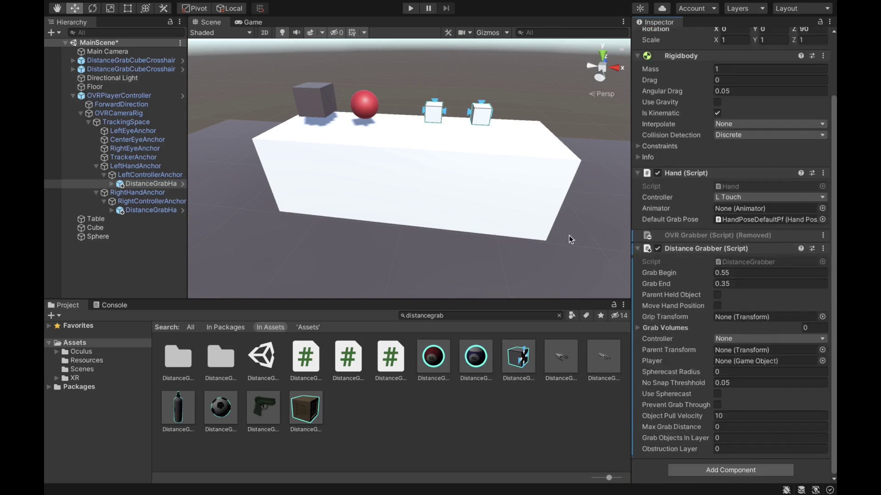
Assign OVRPlayerController as Player on both Distance Grabbers, and RightHandAnchor and LeftHandAnchor as Parent Transform of the matching hand.
left_click(151, 210, "ctrl")
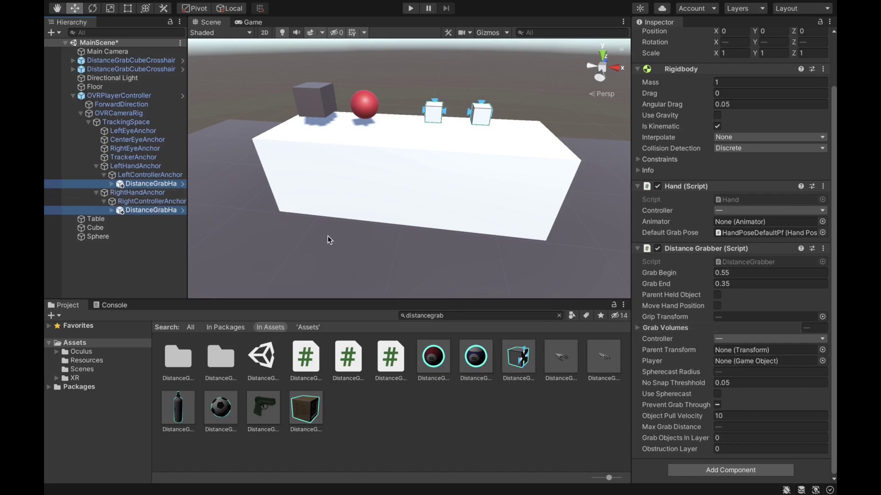
left_click_drag(128, 96, 739, 364)
left_click_drag(149, 219, 148, 208)
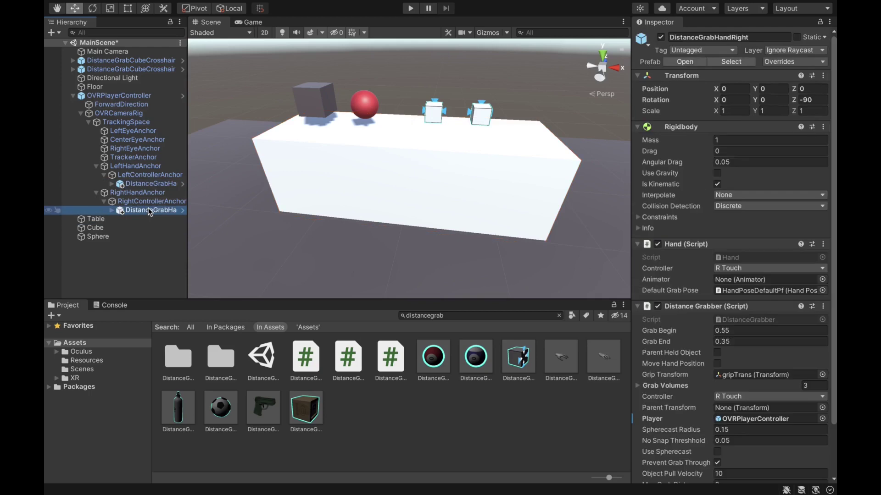
scroll(663, 349, "down", 3)
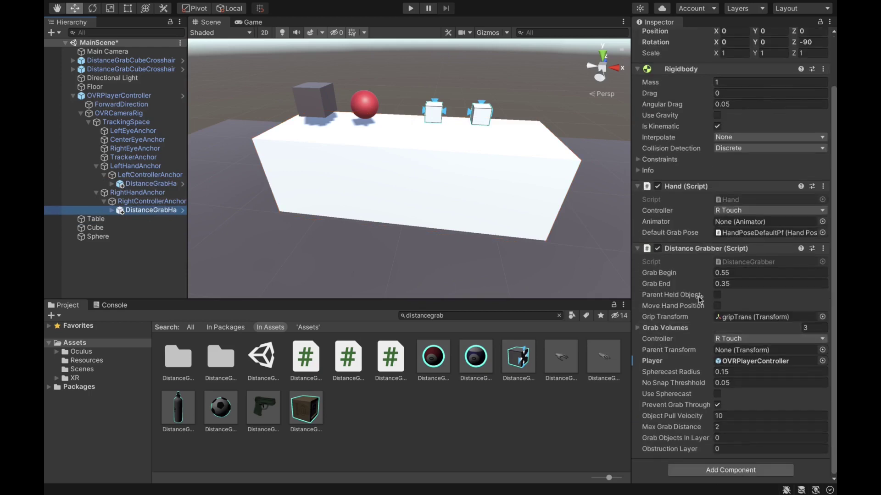
left_click_drag(146, 194, 724, 352)
left_click(143, 183)
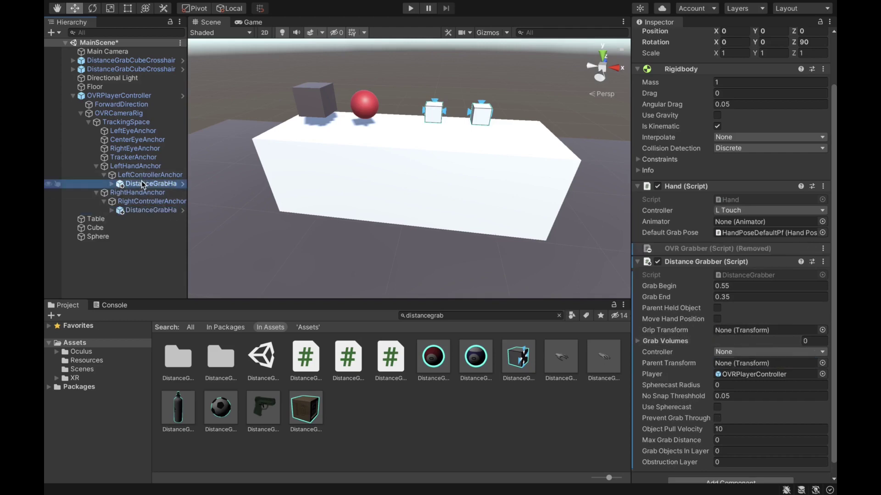
left_click_drag(136, 163, 713, 370)
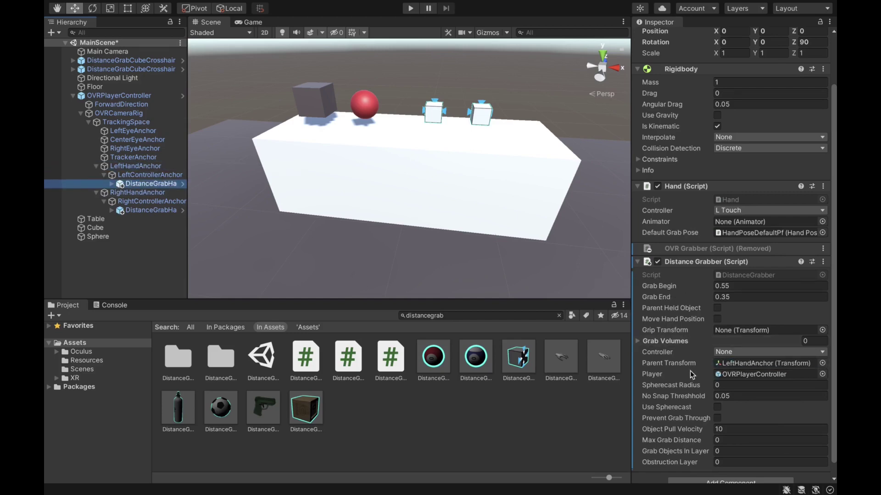
Set the left hand's Distance Grabber controller to L Touch and check the right hand's controller setting.
scroll(690, 371, "down", 1)
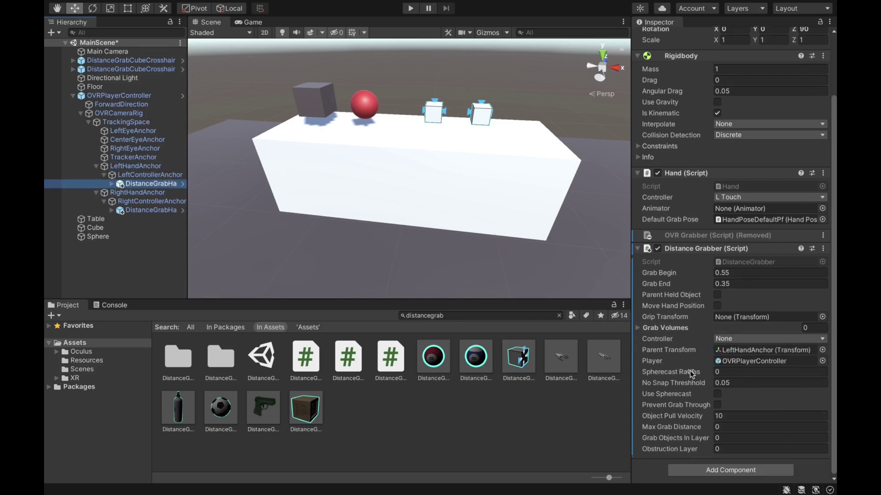
left_click(733, 340)
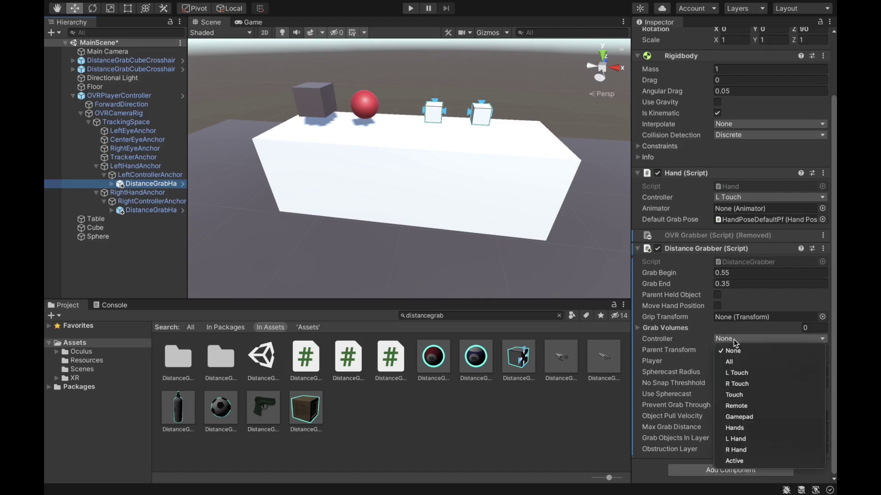
left_click(747, 372)
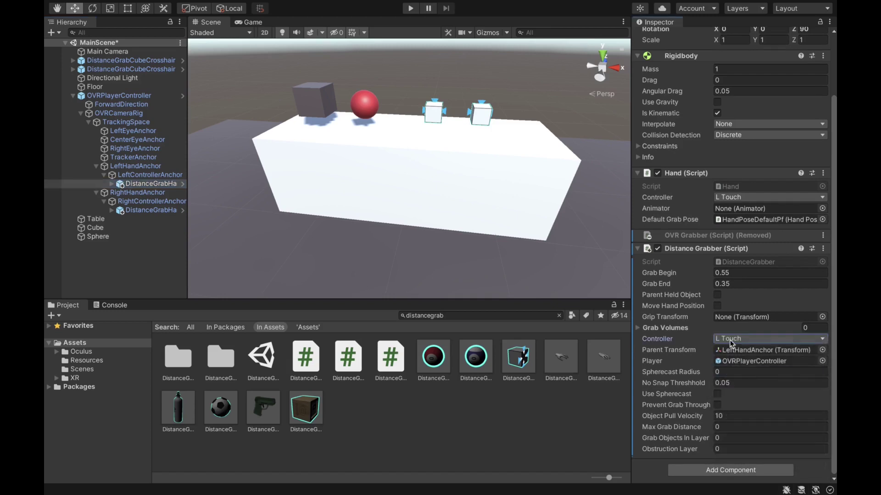
left_click(155, 210)
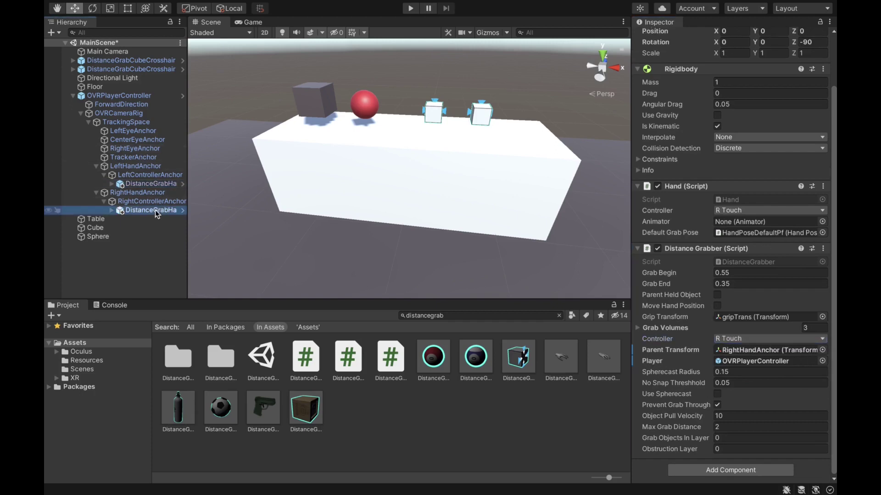
Assign DistanceGrabHandLeft's gripTrans child as the Grip Transform of its Distance Grabber.
left_click(144, 183)
scroll(696, 276, "down", 1)
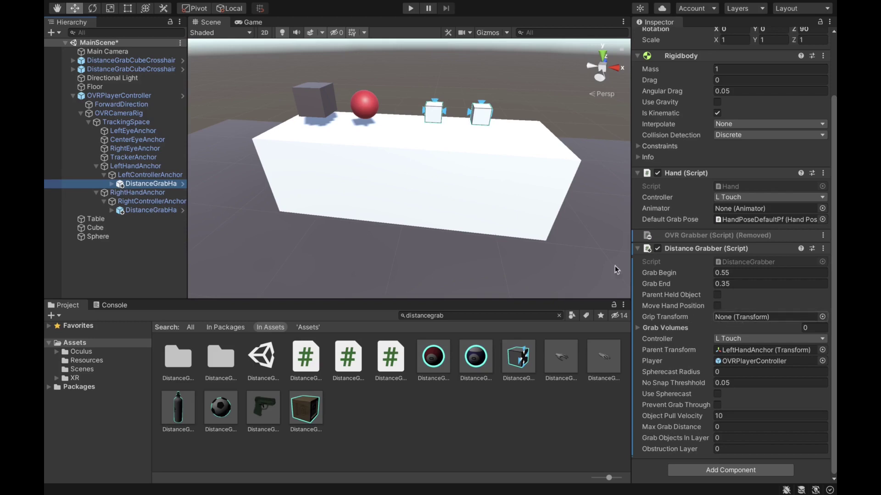
left_click(112, 184)
left_click_drag(148, 192, 765, 319)
Add three empty elements to the Grab Volumes list of the left hand's Distance Grabber.
left_click(648, 329)
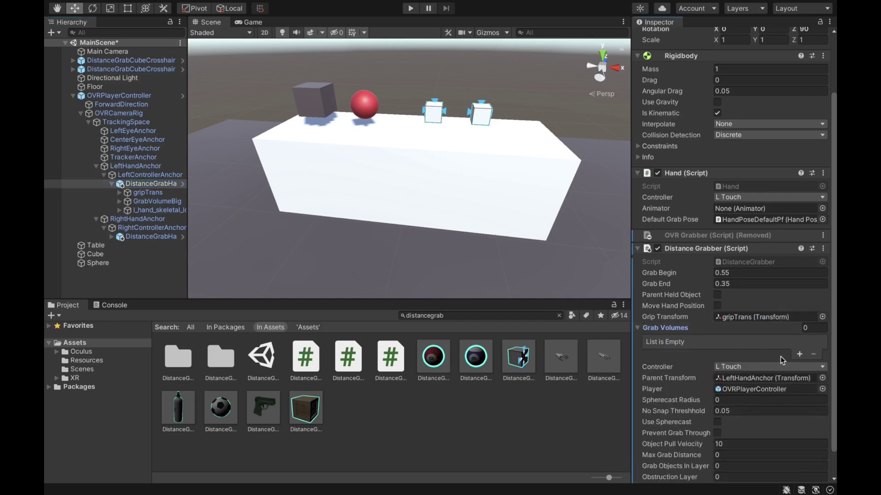
left_click(800, 356)
left_click(801, 356)
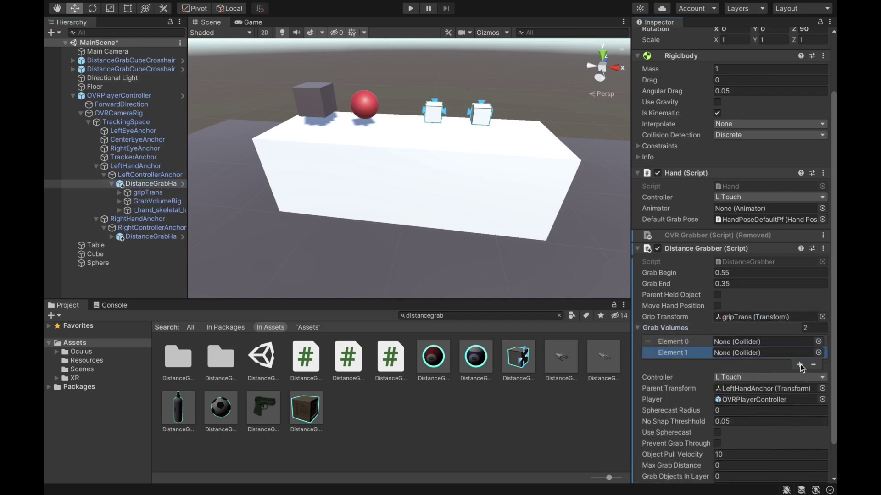
left_click(802, 366)
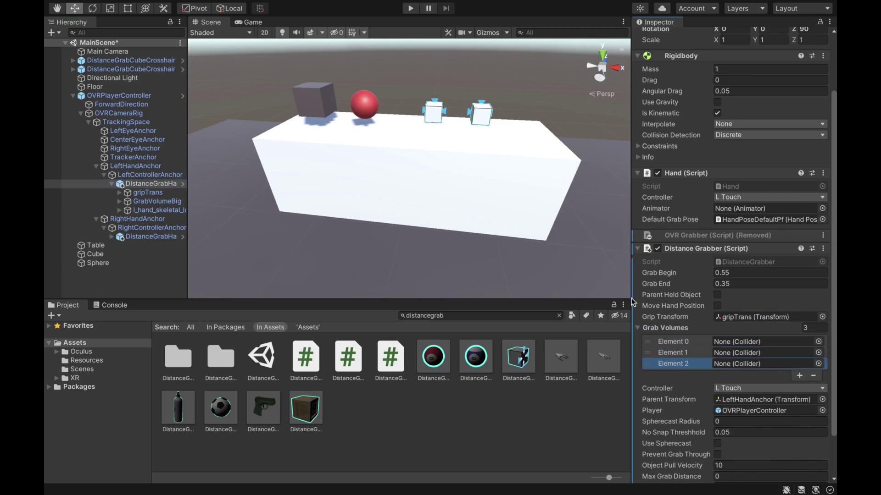
Fill the left hand's Grab Volumes with GrabVolumeCone as Element 0, GrabVolumeBig as Element 1 and GrabVolumeBig's child as Element 2.
left_click(120, 194)
left_click_drag(153, 201, 724, 344)
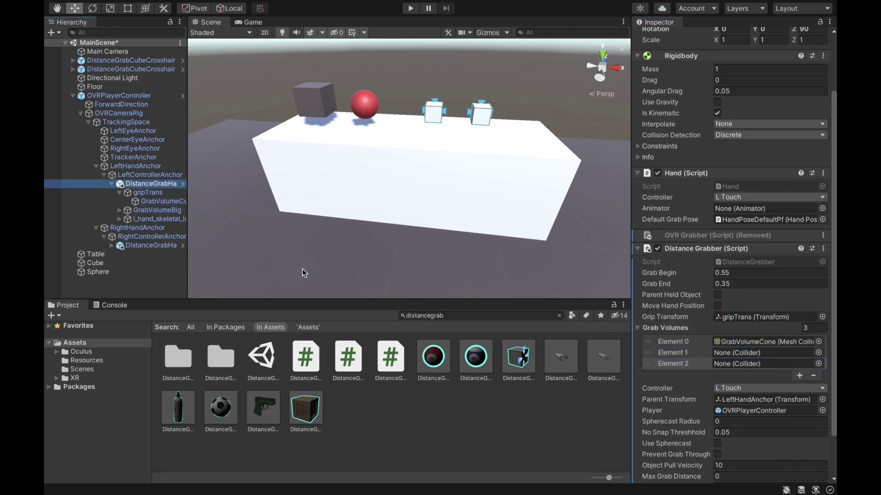
left_click(120, 210)
left_click_drag(130, 211, 750, 357)
left_click(161, 220)
left_click_drag(160, 219, 745, 363)
Enable Prevent Grab Through on the left hand's Distance Grabber and collapse the hand's hierarchy.
left_click(638, 329)
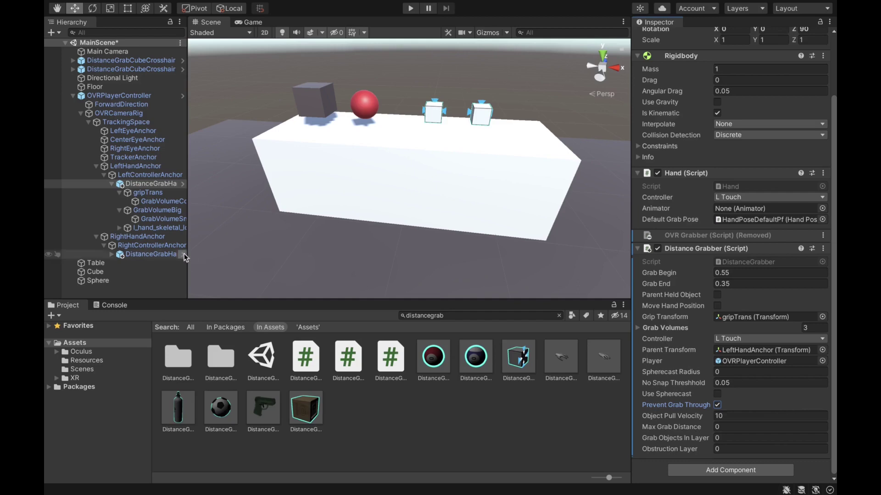
left_click(120, 193)
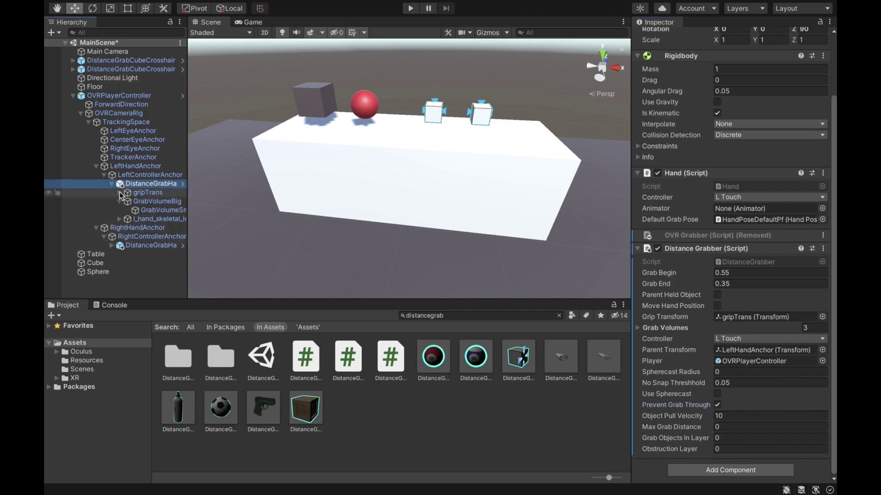
left_click(111, 183)
Look up the crosshair cube's Grabbable layer number and set Grab Objects In Layer to 6 on both hands' Distance Grabbers.
left_click(144, 211, "ctrl")
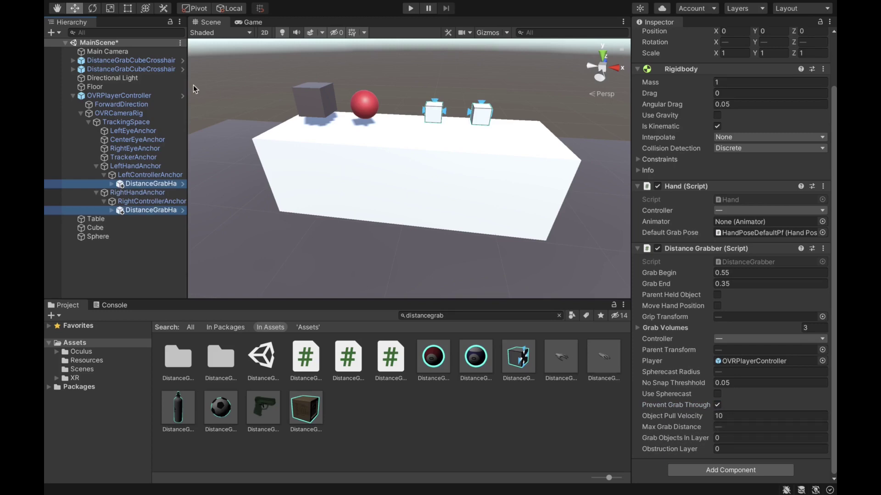
left_click(140, 61)
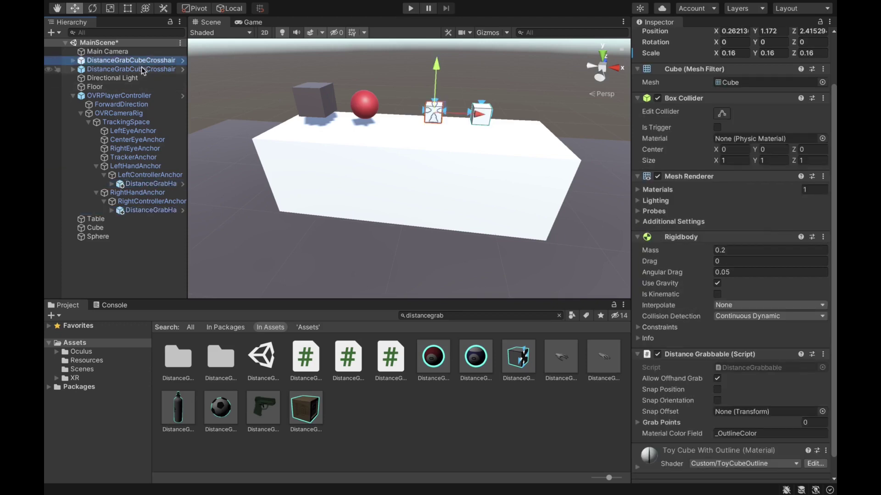
scroll(678, 144, "up", 2)
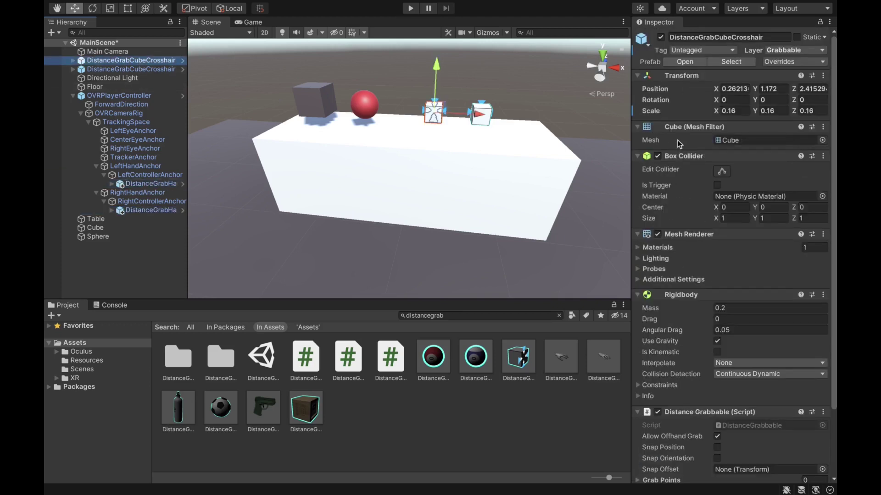
left_click(785, 51)
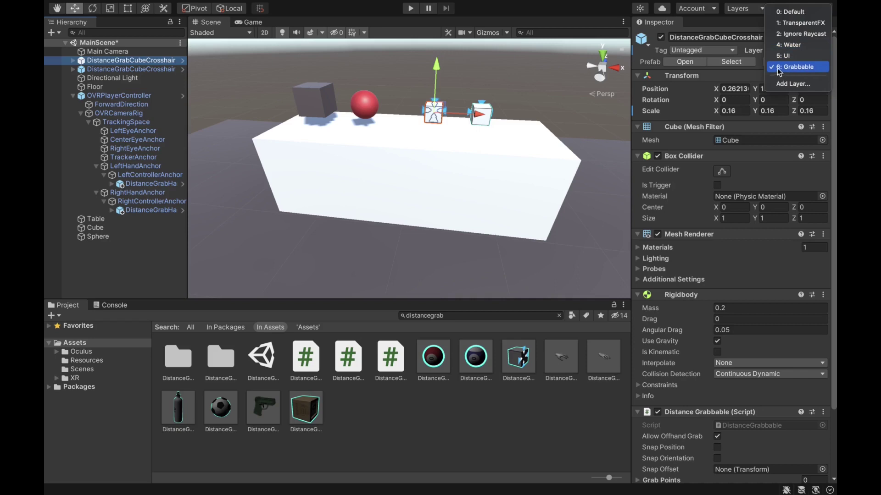
left_click(148, 185)
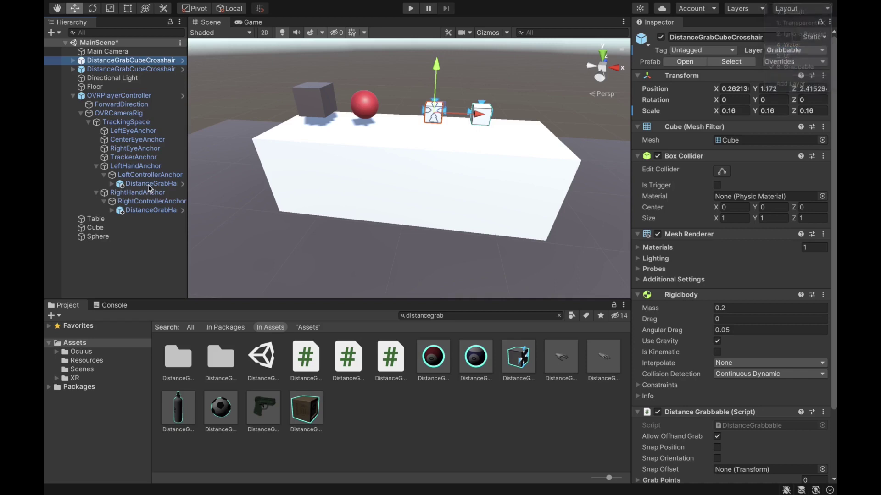
left_click(148, 185)
left_click(154, 211, "ctrl")
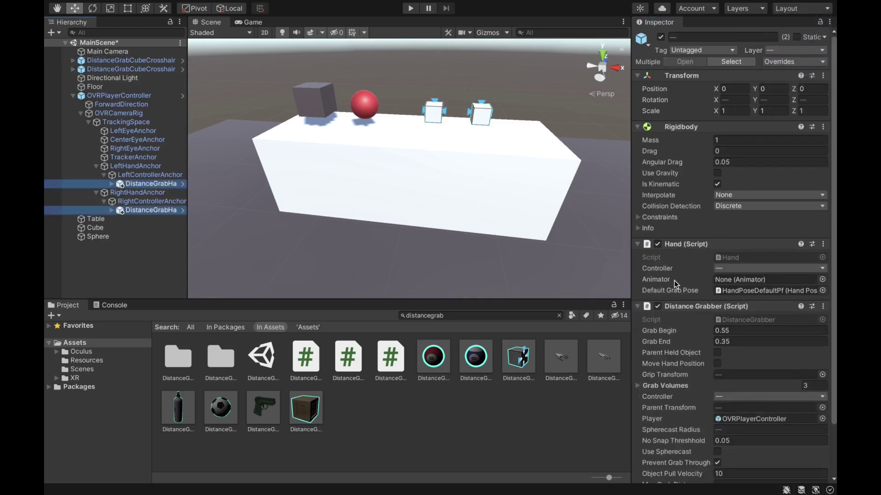
scroll(745, 381, "down", 3)
left_click(724, 437)
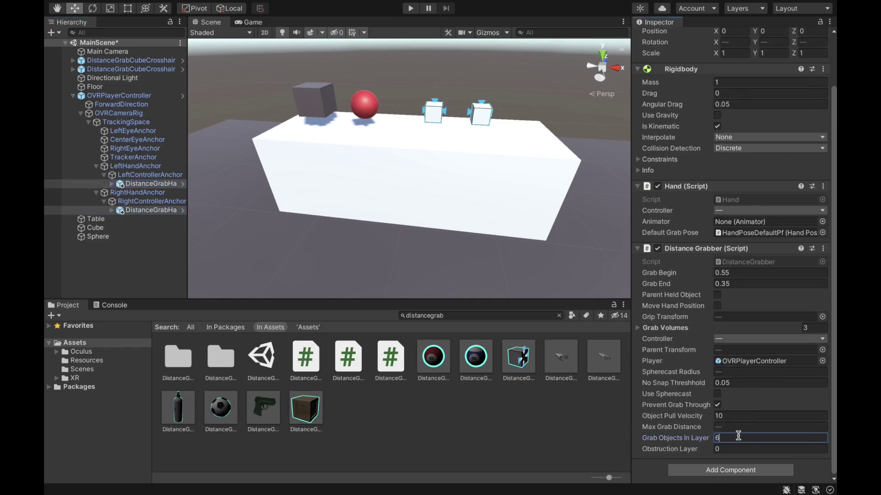
Set Max Grab Distance to 2 and Obstruction Layer to -1 on both hands' Distance Grabbers.
left_click(737, 427)
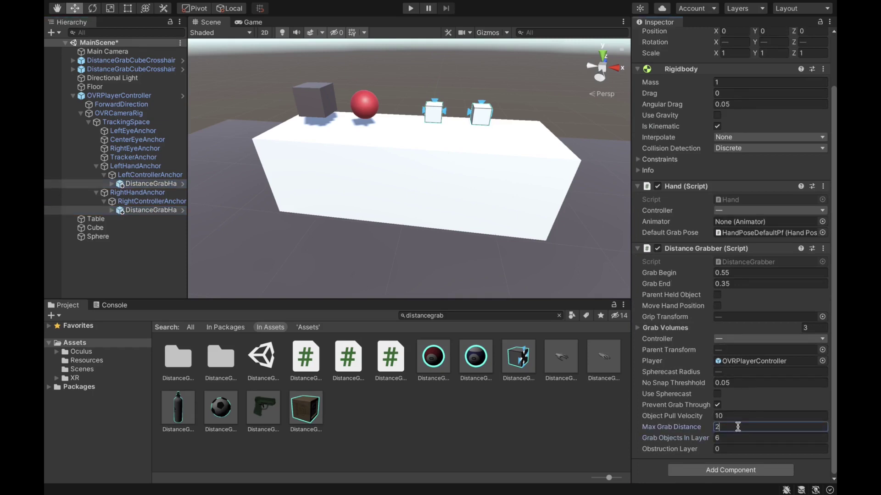
left_click(728, 448)
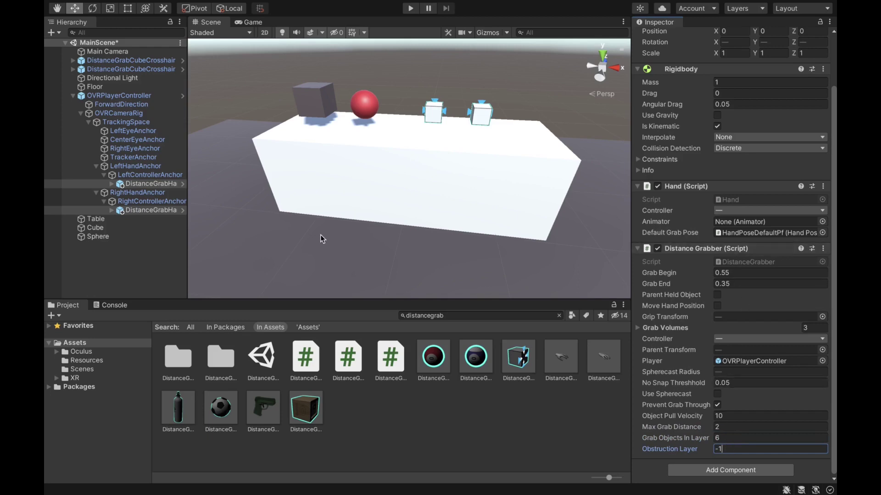
left_click(159, 186)
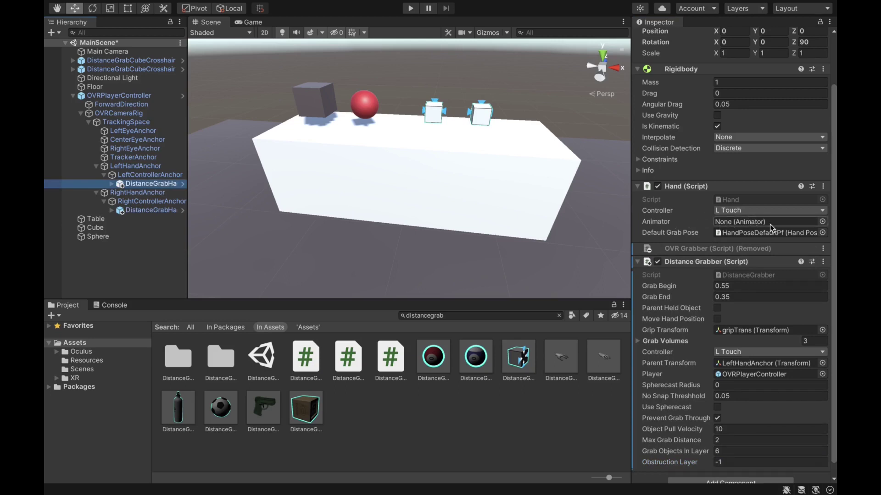
Assign l_hand_skeletal_lowres and r_hand_skeletal_lowres as the Animator in the Hand scripts of the left and right DistanceGrabHand objects.
left_click(111, 184)
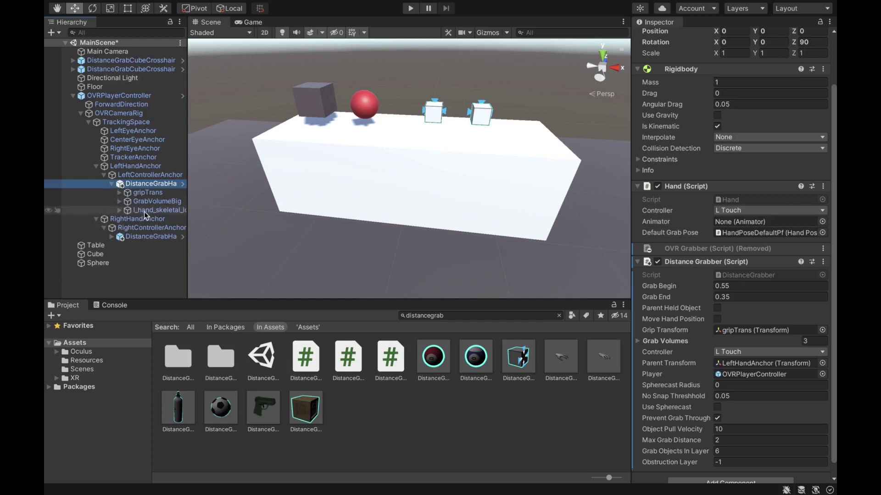
left_click_drag(145, 215, 734, 224)
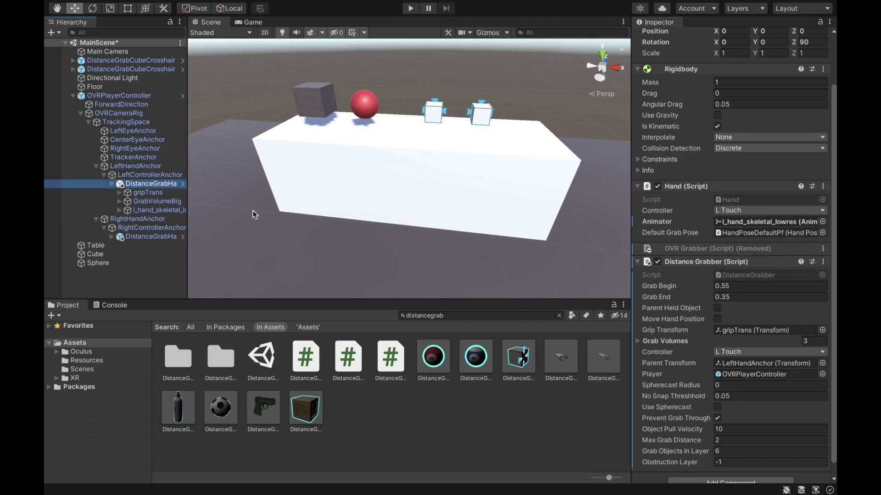
left_click(112, 183)
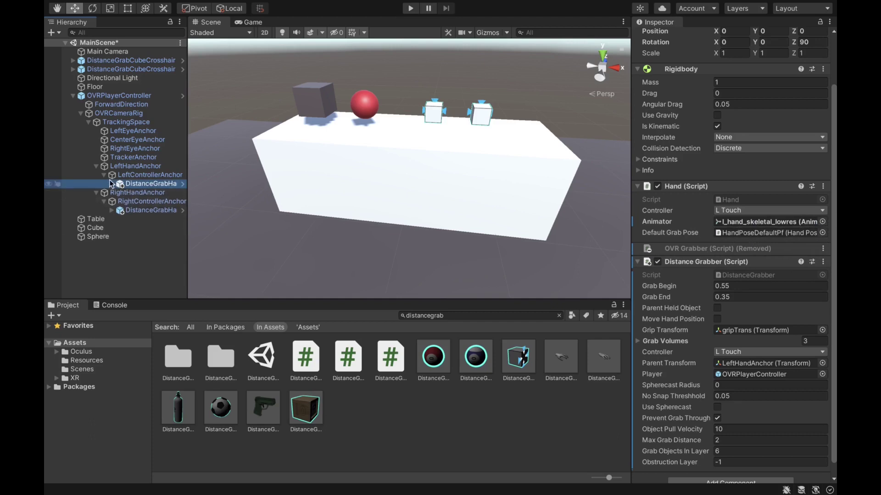
left_click(124, 212)
left_click(111, 210)
left_click_drag(151, 237, 744, 222)
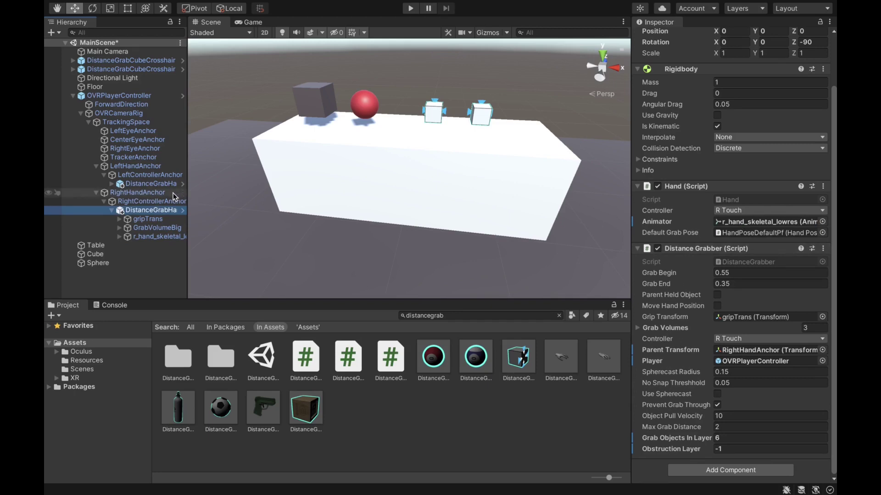
left_click(112, 210)
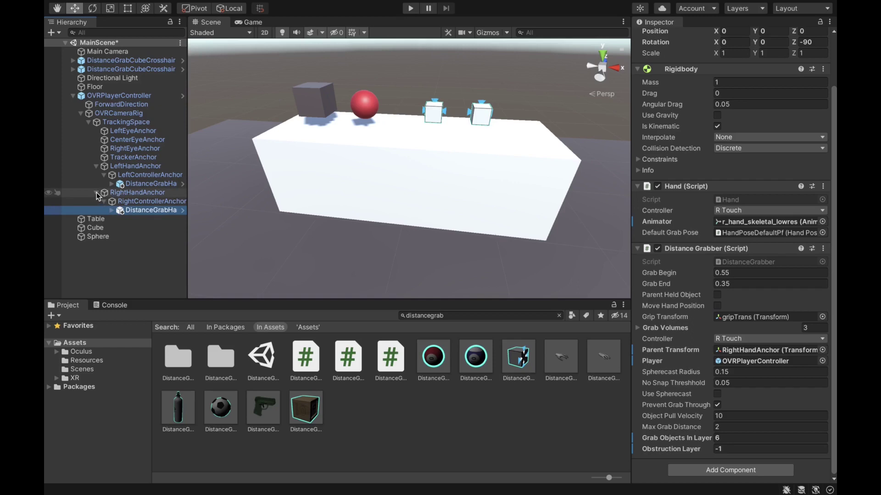
Collapse the hand anchors and OVRCameraRig hierarchy, and set the OVRPlayerController's layer to Ignore Raycast.
left_click(97, 193)
left_click(96, 166)
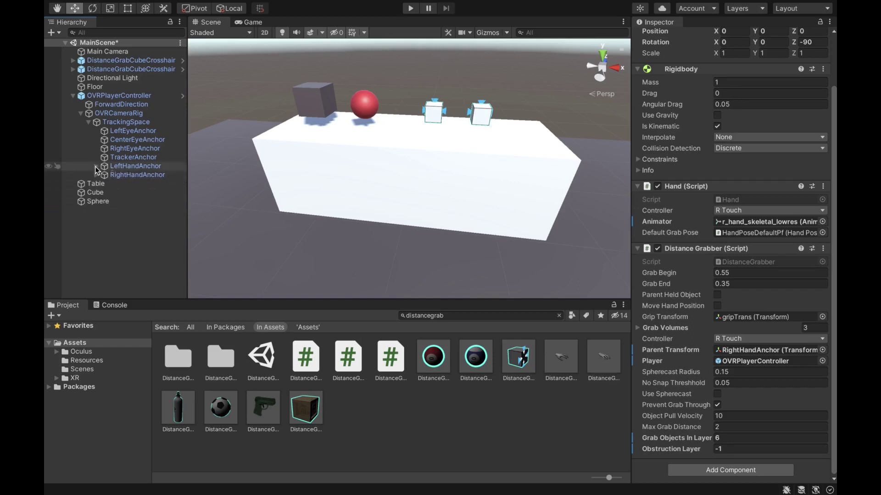
left_click(81, 113)
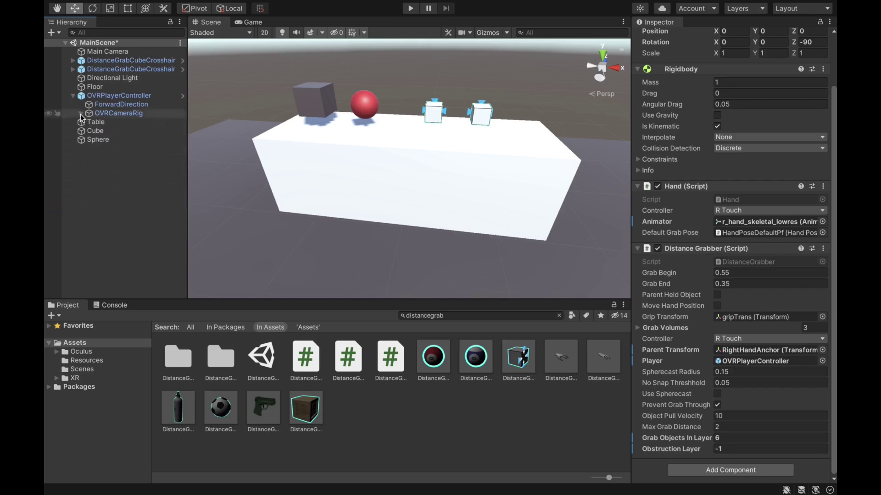
left_click(112, 97)
scroll(674, 136, "up", 2)
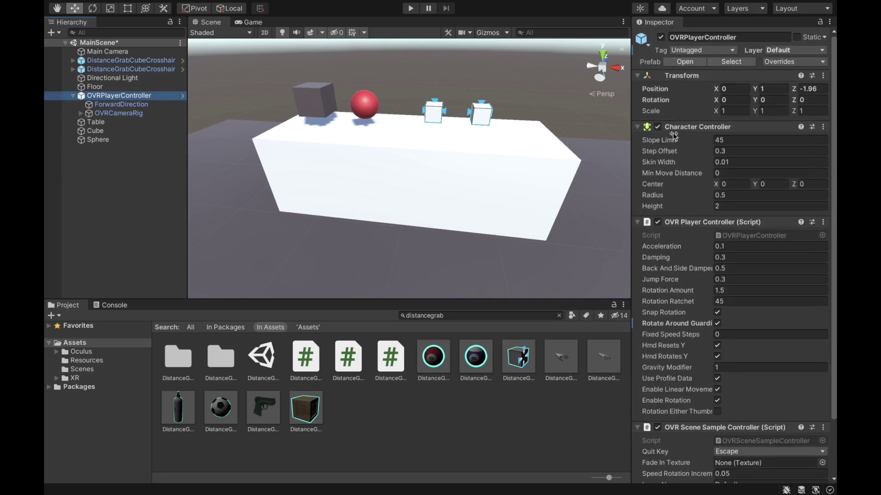
left_click(787, 51)
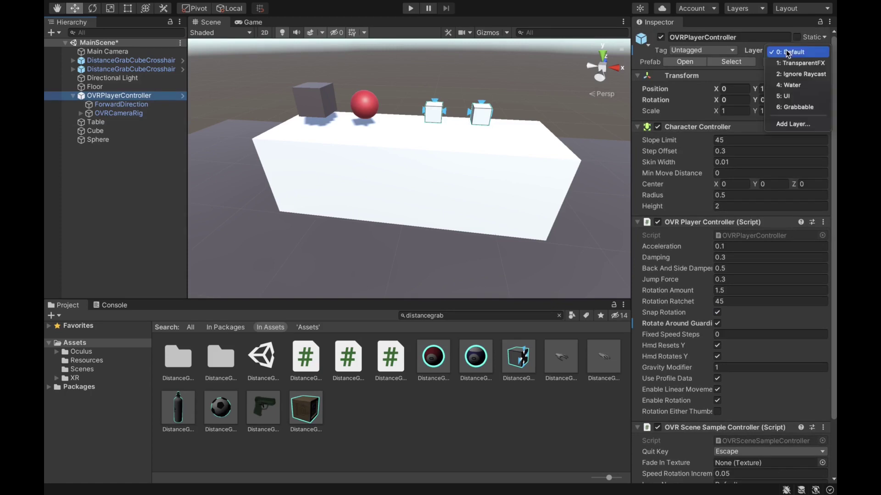
left_click(798, 79)
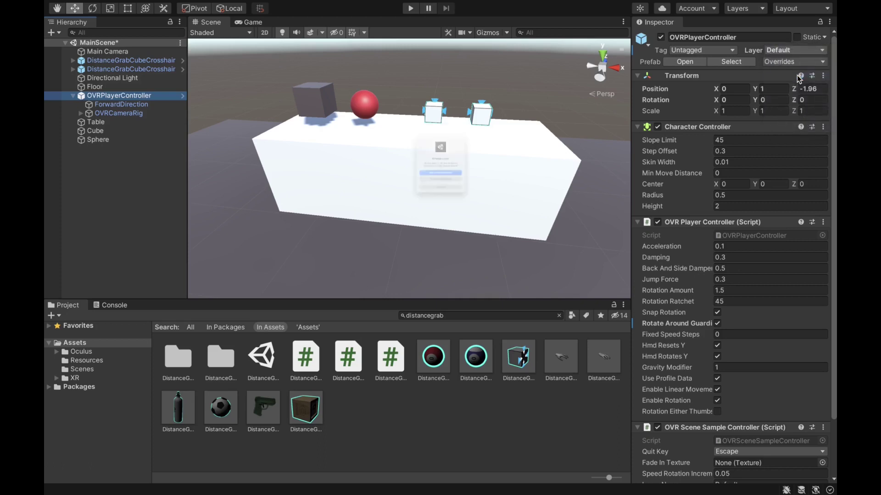
left_click(443, 188)
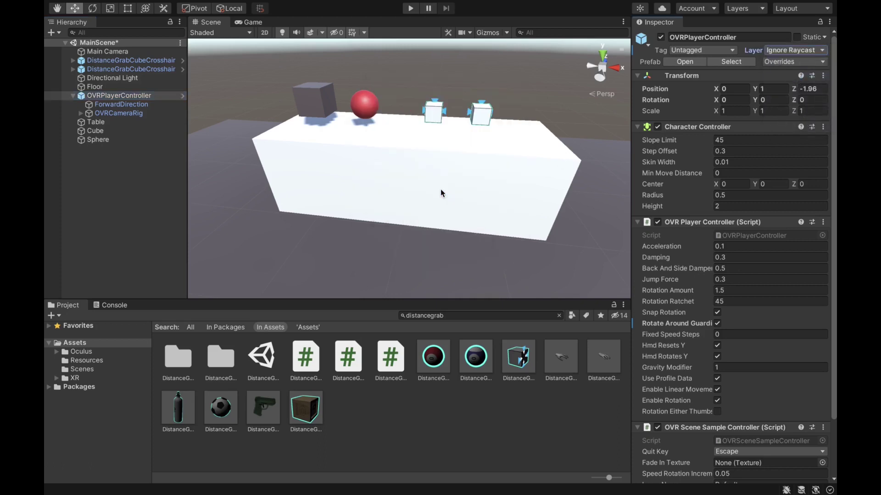
Create an empty child object named GrabManager under OVRPlayerController.
left_click(117, 95)
double_click(117, 96)
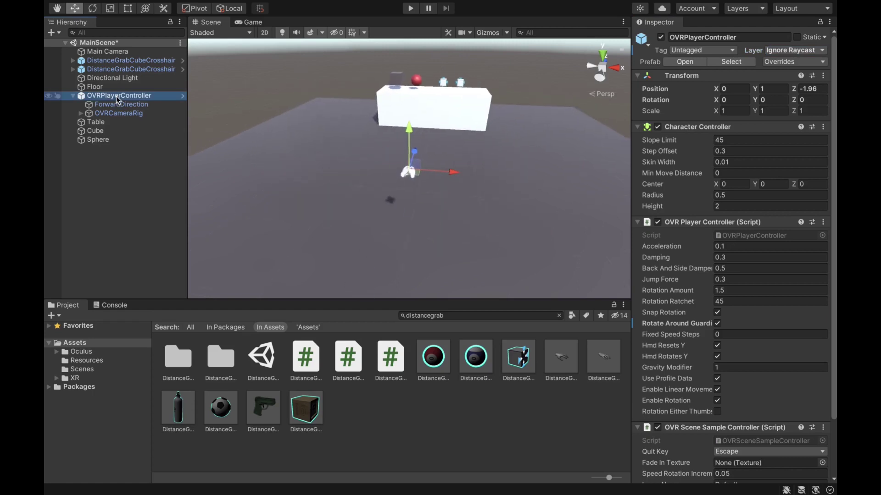
right_click(119, 97)
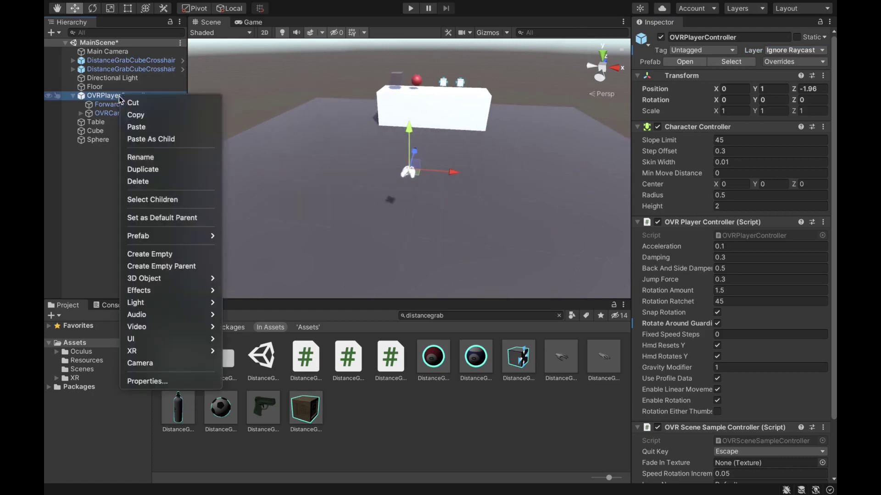
left_click(166, 254)
type("Gra")
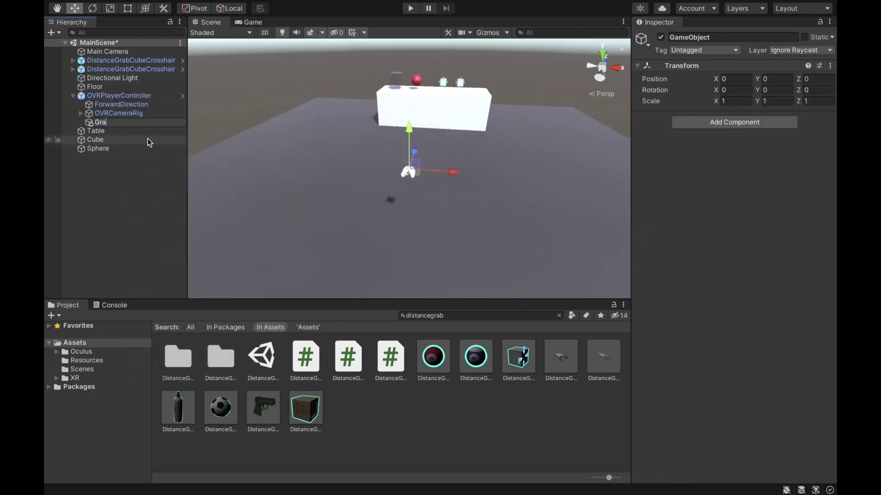
type("bManager")
key("Return")
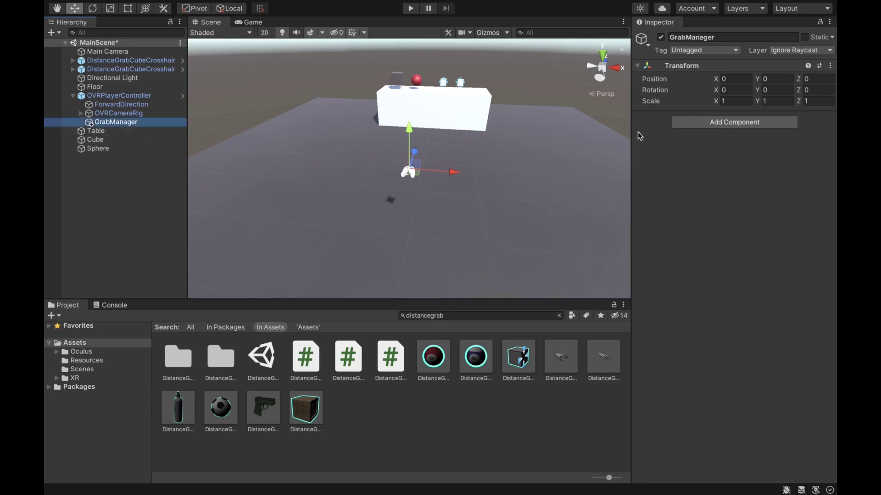
Add the Grab Manager script and a Sphere Collider component to the GrabManager object.
left_click(697, 122)
type("Grab")
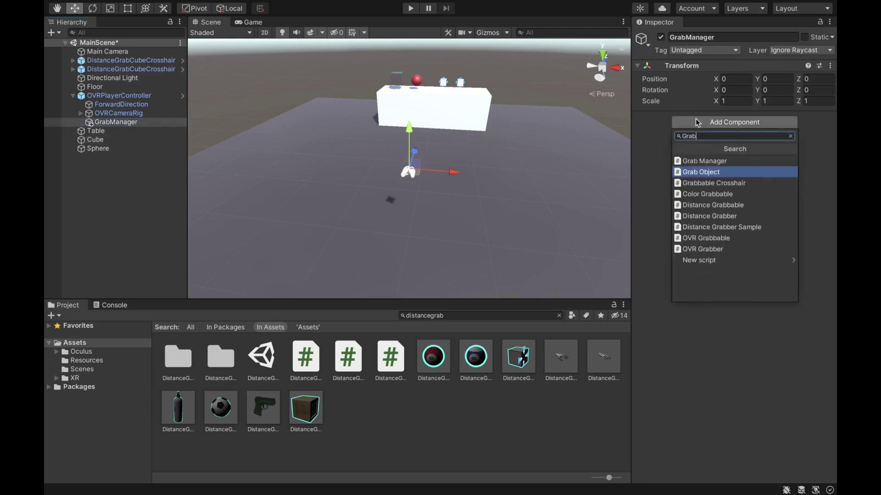
key("Up")
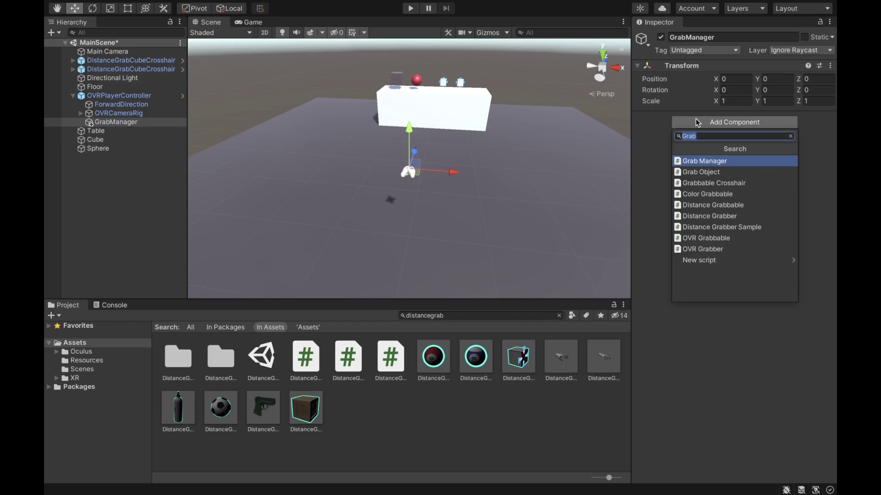
key("Return")
left_click(714, 185)
type("sphere")
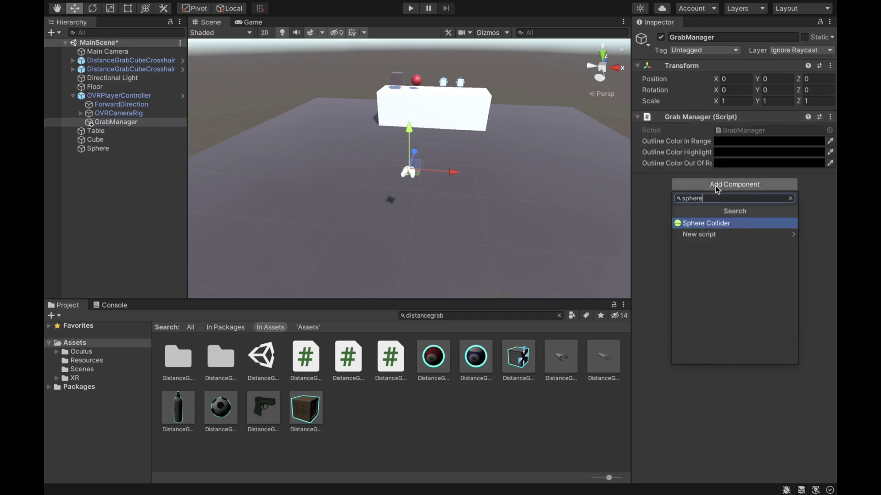
key("Return")
Set the GrabManager's Sphere Collider radius to 2.5 and make the collider a trigger.
left_click_drag(547, 121, 515, 210, "alt")
left_click(728, 239)
type("2.5")
left_click_drag(432, 260, 458, 189, "alt")
scroll(428, 224, "down", 5)
left_click_drag(492, 147, 385, 166, "alt")
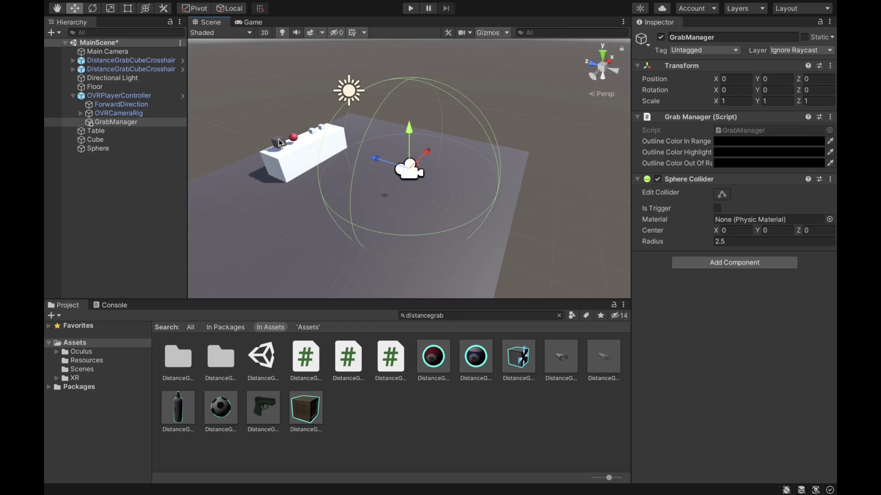
left_click(717, 209)
Change the GrabManager object's layer to Default.
left_click(799, 50)
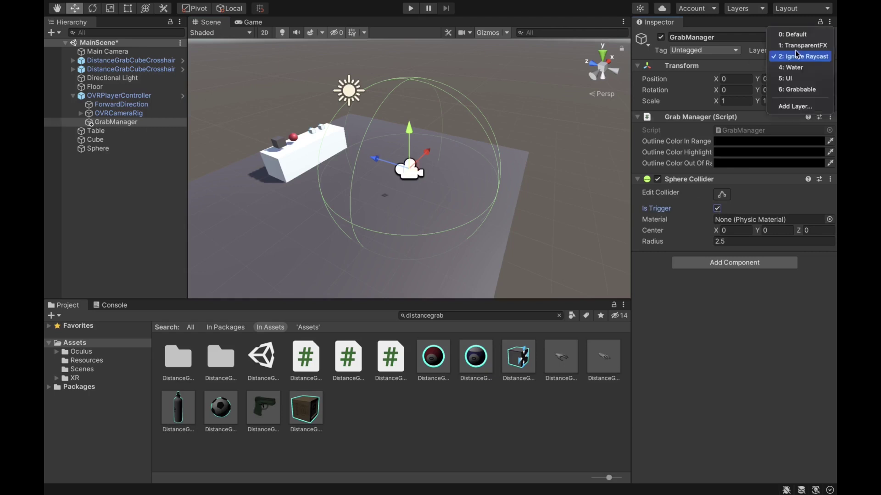
left_click(131, 93)
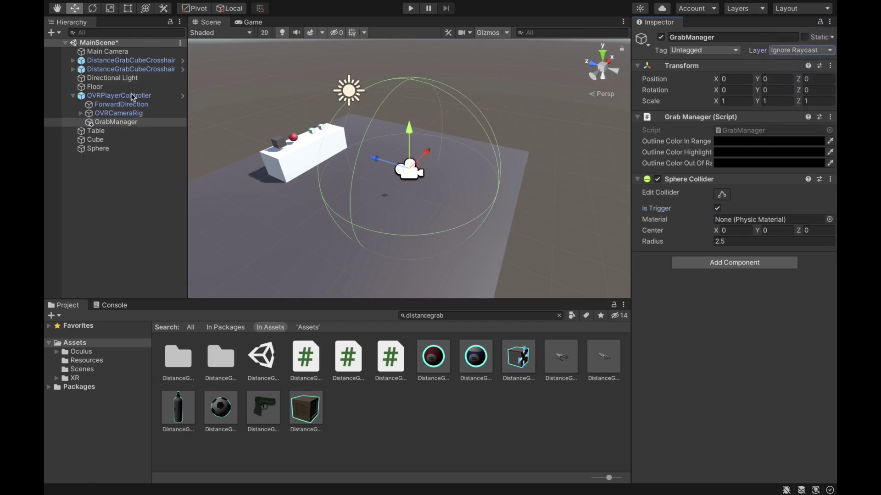
left_click(131, 93)
left_click(126, 118)
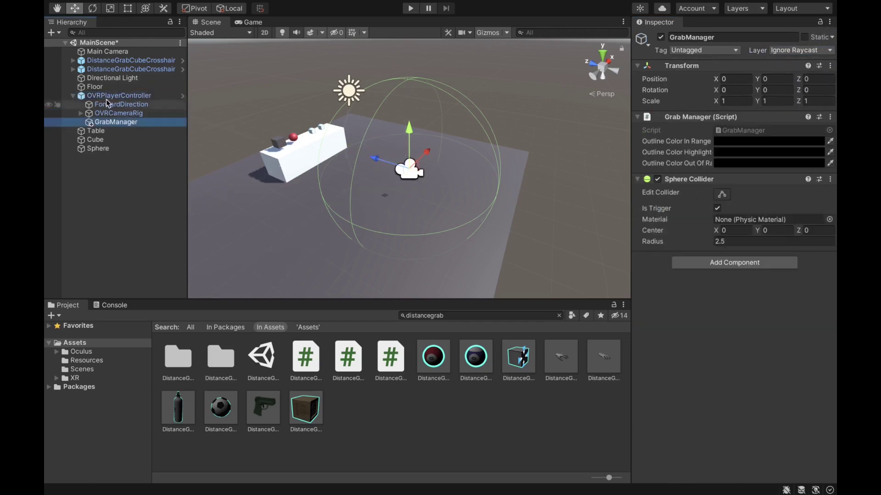
left_click(781, 51)
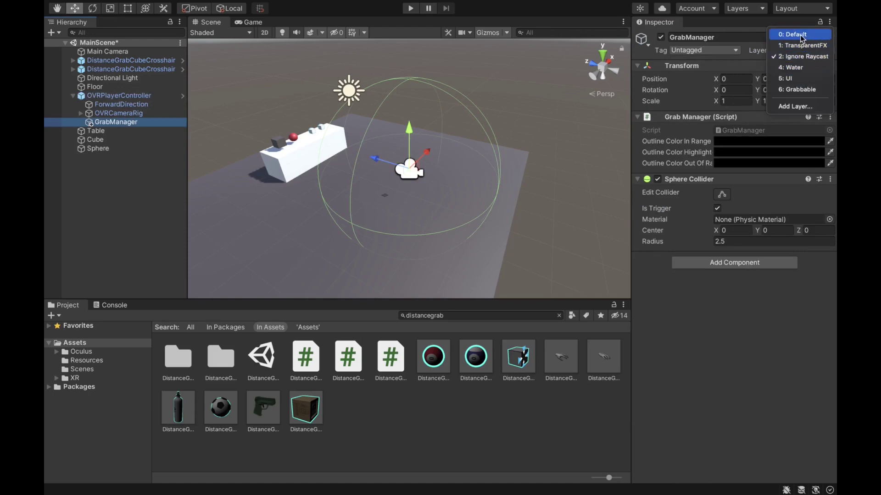
left_click(800, 36)
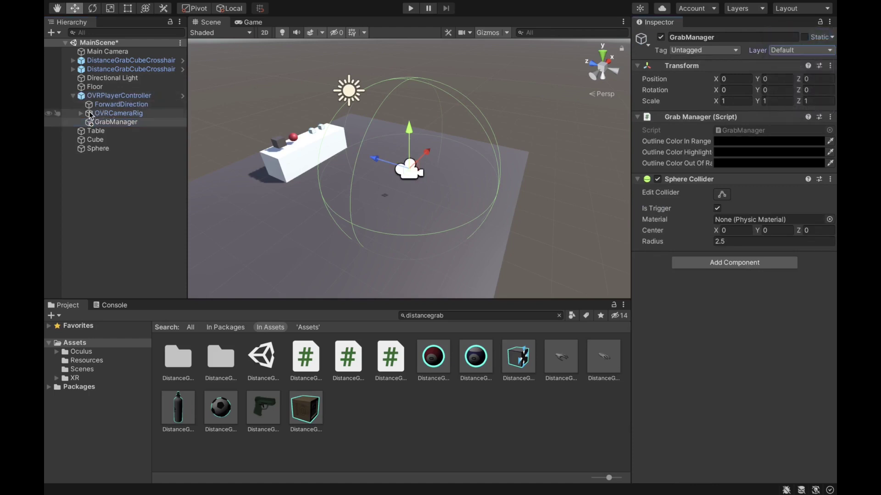
Create an empty object named Distance Grabber Sample at the root of the scene.
left_click(103, 171)
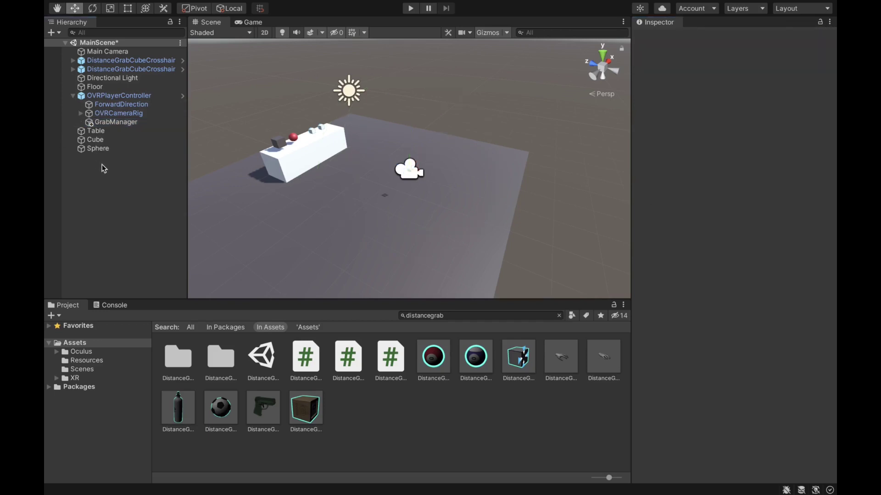
right_click(106, 173)
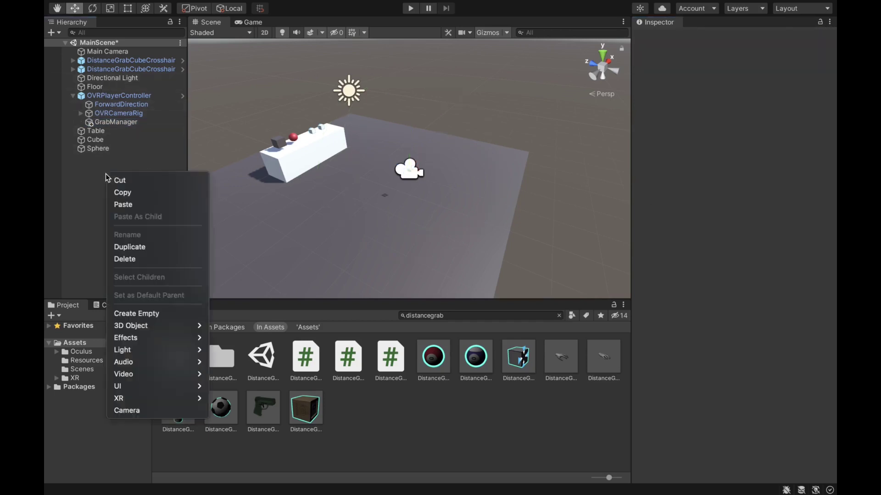
left_click(160, 315)
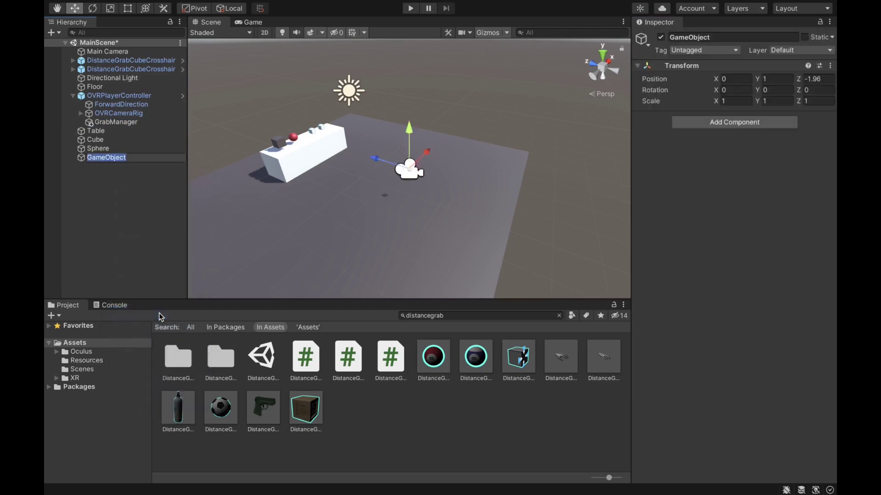
type("Distance Grabber Sample")
key("Return")
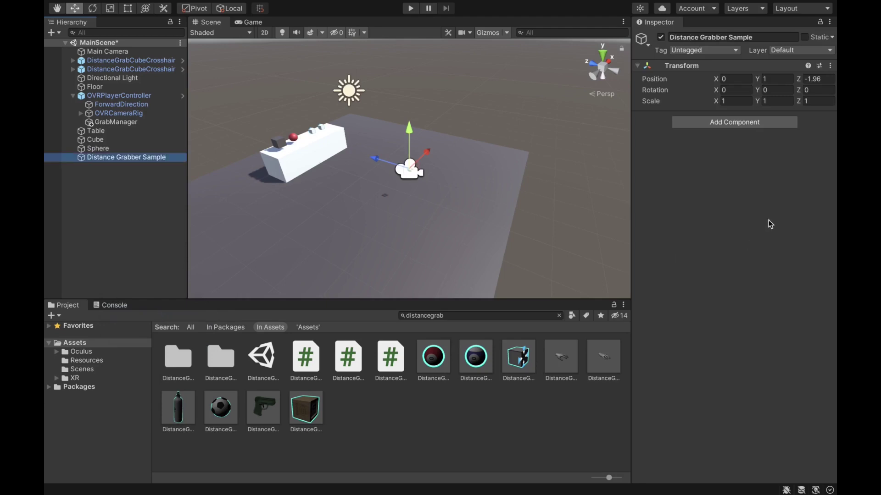
Add the Distance Grabber Sample script to the Distance Grabber Sample object.
left_click(730, 122)
type("distance")
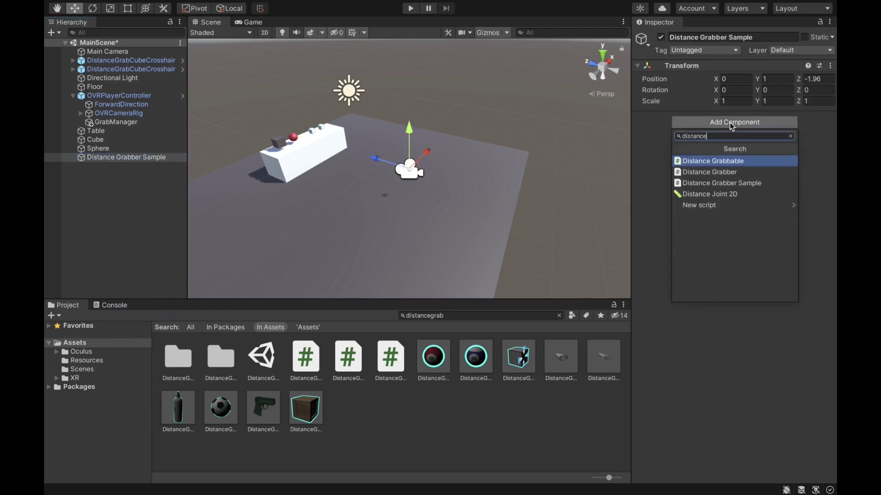
key("Down")
key("Down")
key("Return")
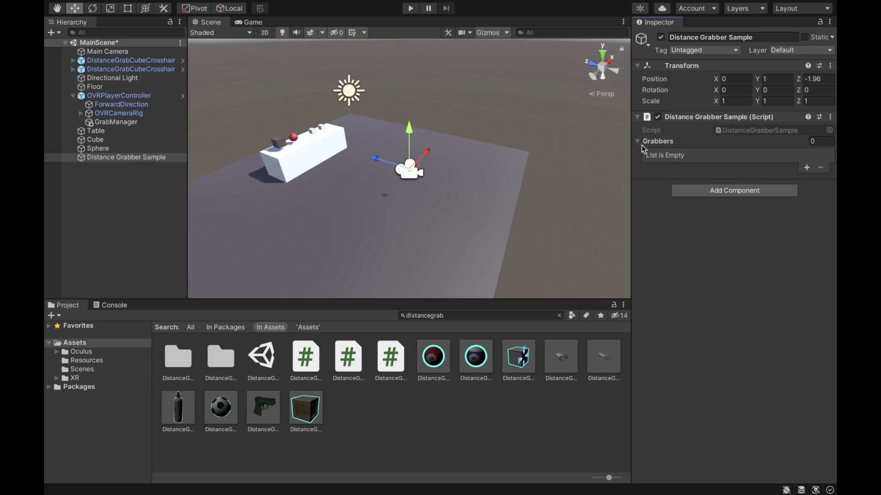
Fill the script's Grabbers list with DistanceGrabHandLeft as Element 0 and DistanceGrabHandRight as Element 1, and collapse the tracking hierarchy.
left_click(807, 168)
left_click(807, 168)
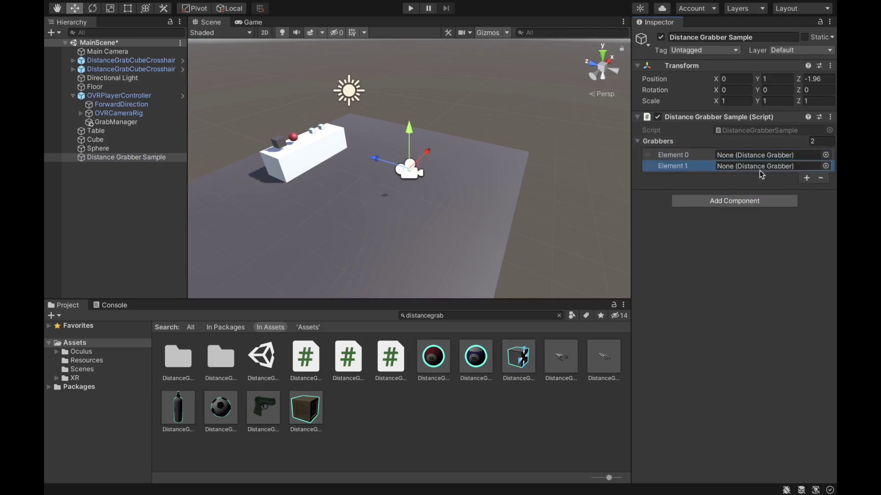
left_click(81, 113)
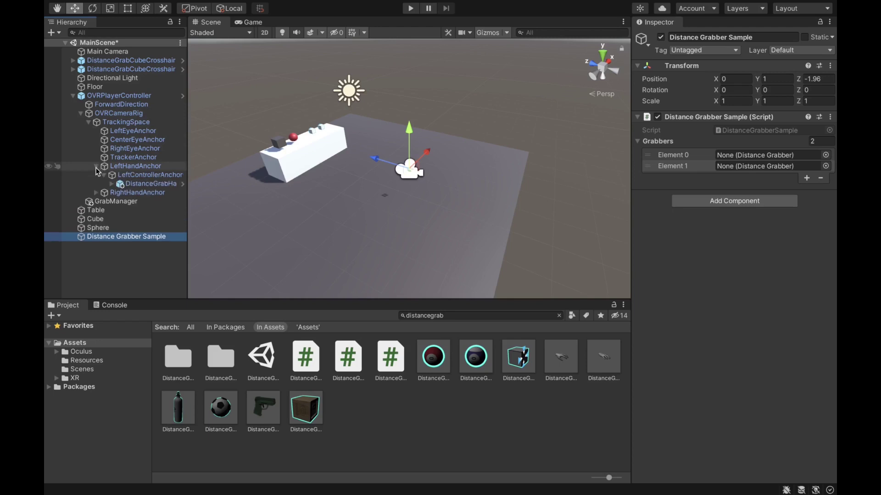
left_click(96, 192)
left_click_drag(145, 184, 741, 156)
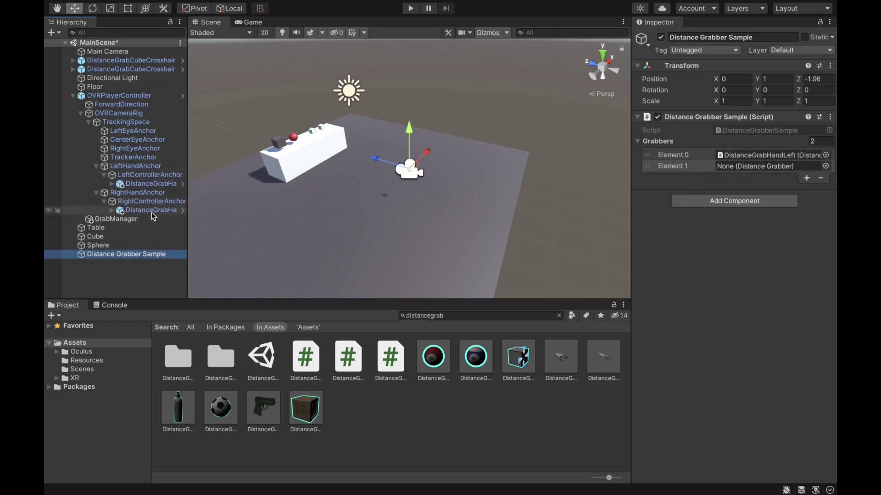
left_click_drag(151, 210, 726, 167)
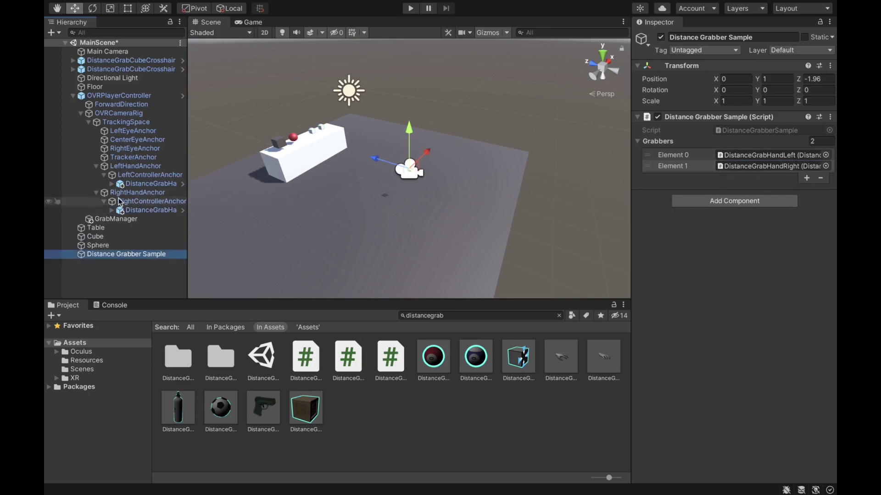
left_click(96, 193)
left_click(94, 166)
left_click(89, 123)
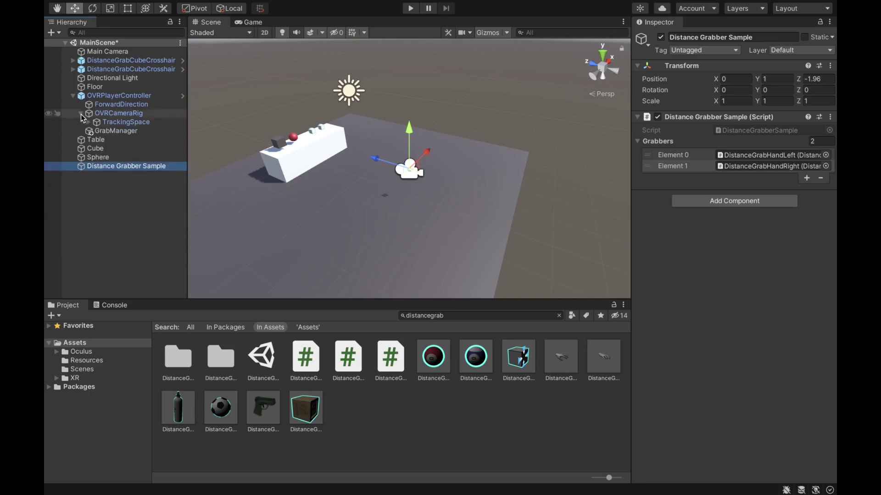
Collapse the OVRCameraRig, OVRPlayerController and first DistanceGrabCubeCrosshair entries in the scene hierarchy.
left_click(82, 114)
left_click(73, 95)
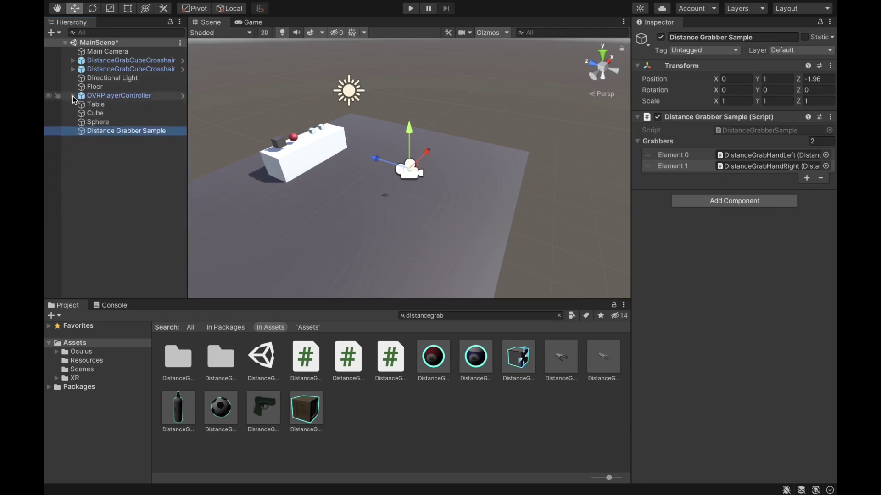
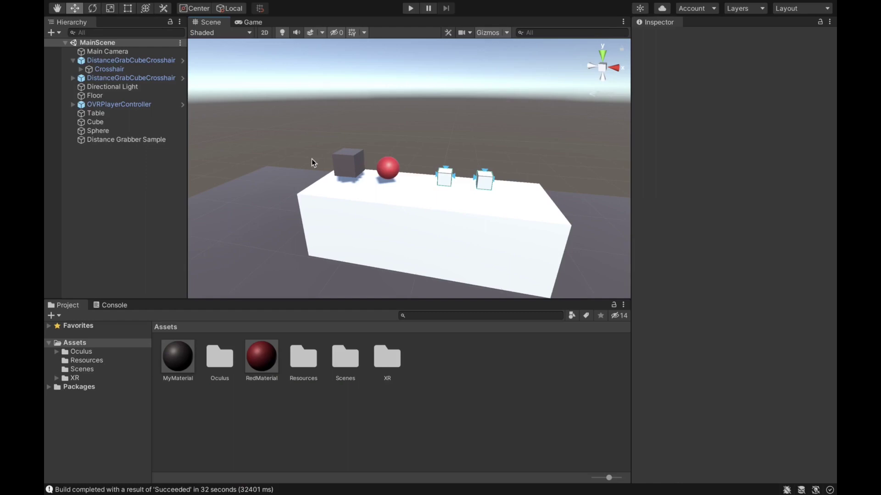
left_click(73, 60)
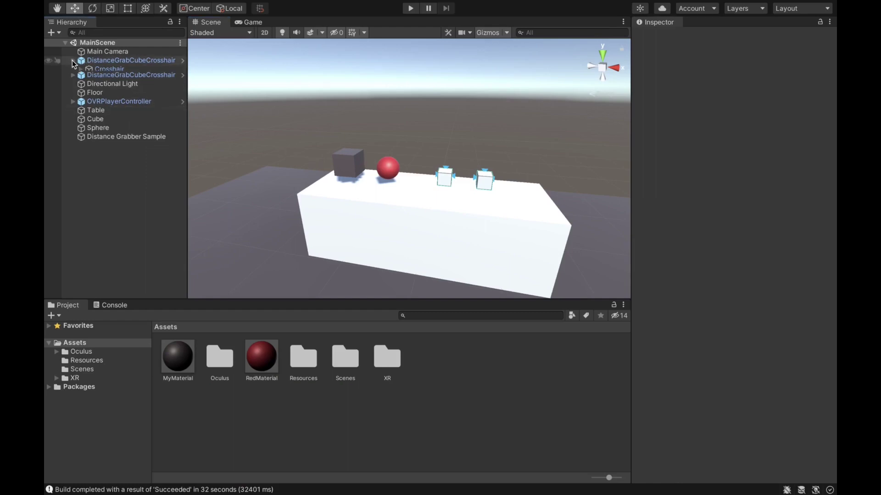
Completely unpack the prefab of the first DistanceGrabCubeCrosshair object.
left_click(120, 62)
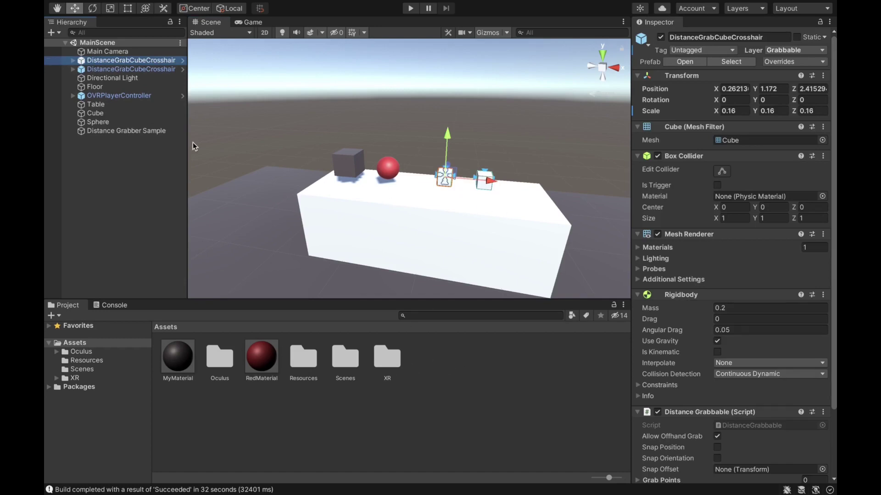
right_click(115, 64)
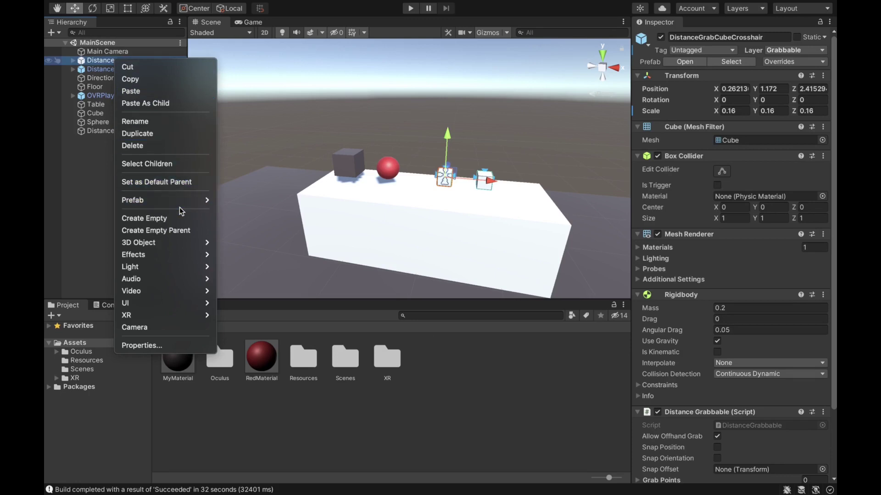
mouse_move(184, 200)
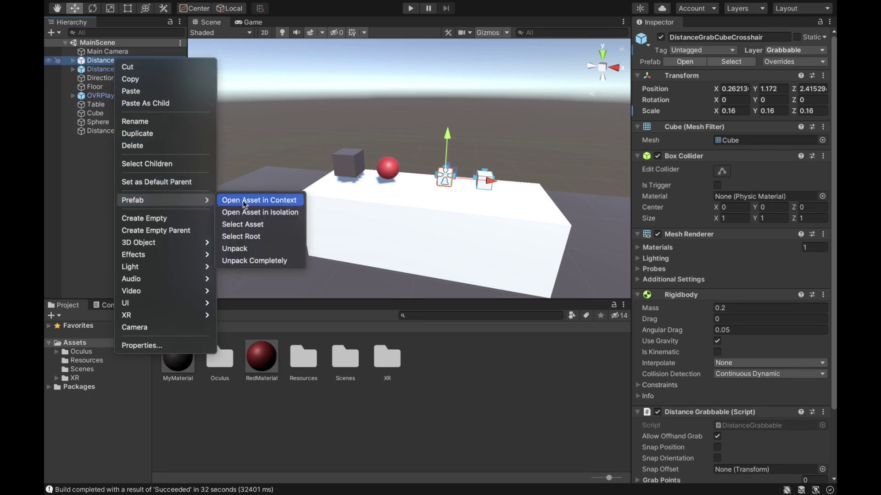
left_click(268, 261)
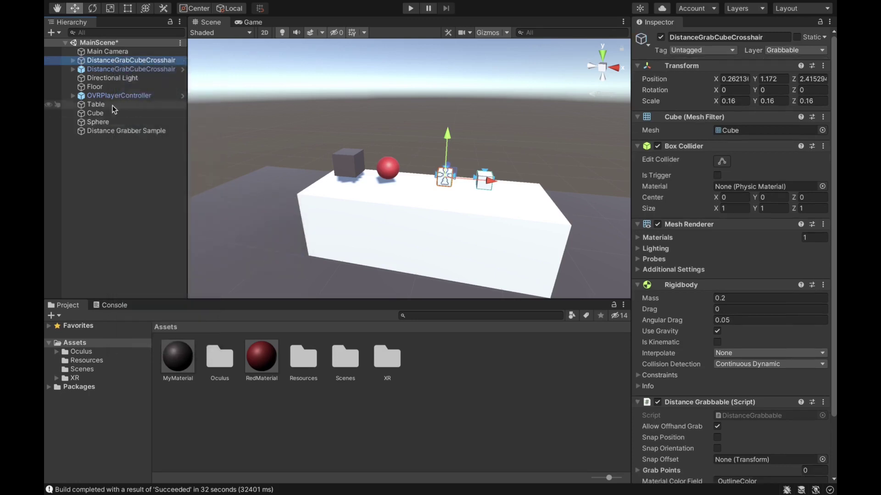
Save the unpacked cube's Crosshair child as a prefab in the Assets folder, and collapse the cube's hierarchy.
left_click(72, 60)
left_click(110, 69)
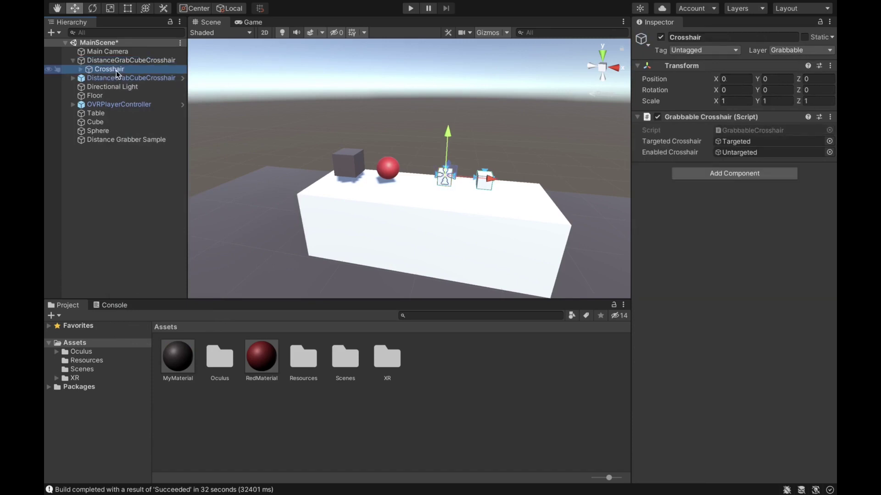
left_click_drag(110, 72, 406, 314)
left_click_drag(433, 370, 431, 370)
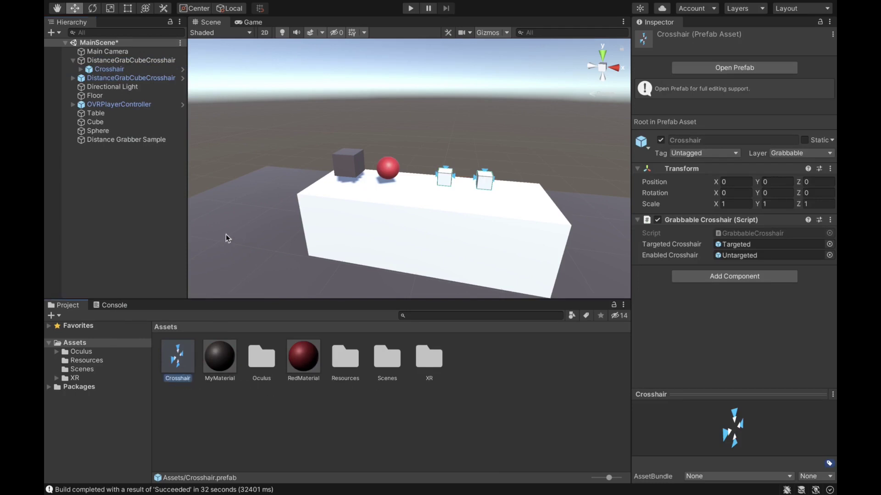
left_click(72, 60)
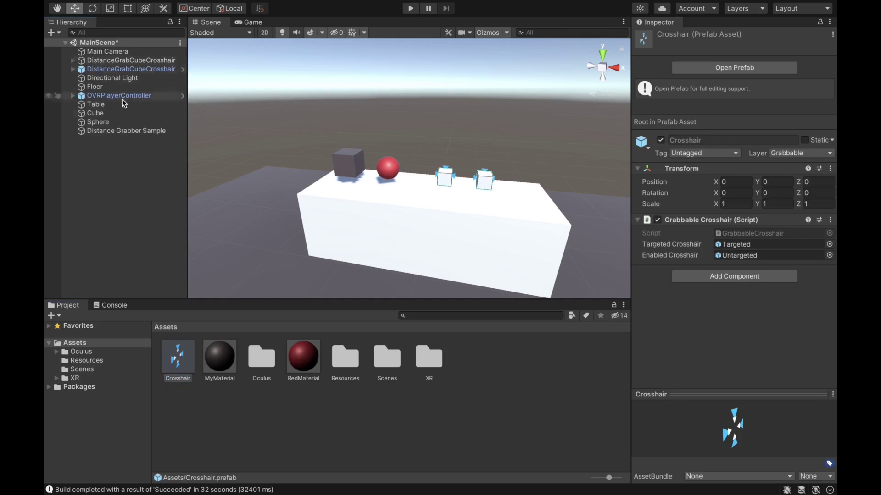
Frame the red Sphere in the Scene view and turn off the gizmos.
left_click(137, 122)
left_click(136, 114)
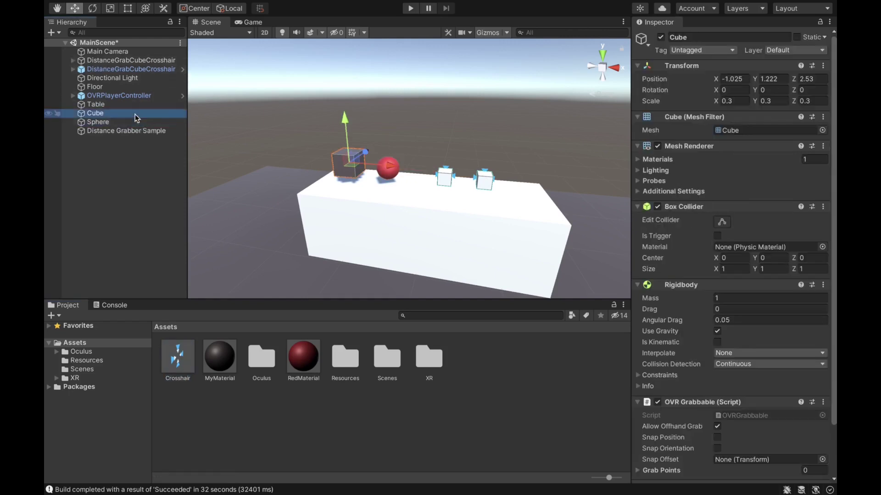
left_click(136, 122)
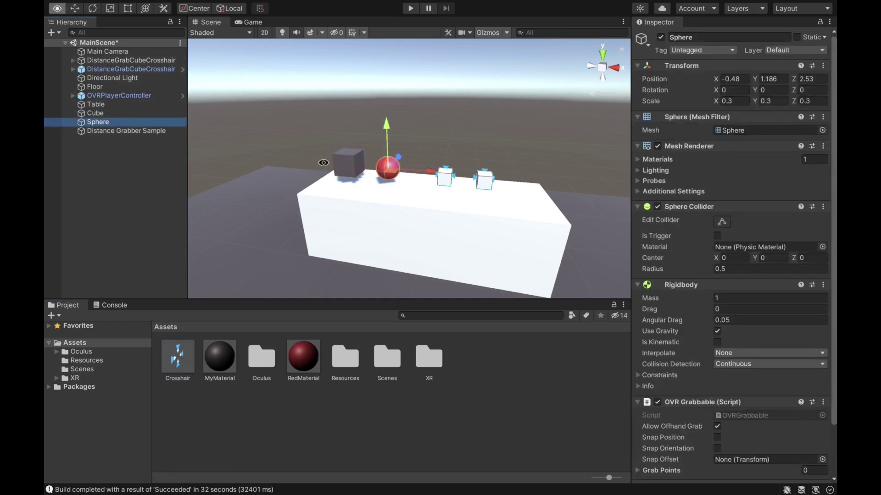
mouse_move(323, 162)
left_mouse_down("alt")
mouse_move(400, 163)
mouse_move(401, 191)
mouse_move(311, 194)
mouse_move(324, 166)
left_mouse_up("alt")
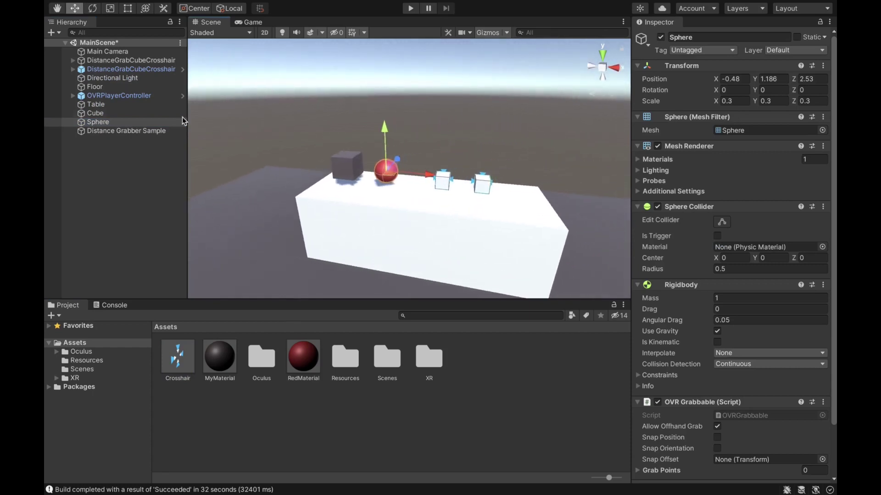
left_click(122, 114)
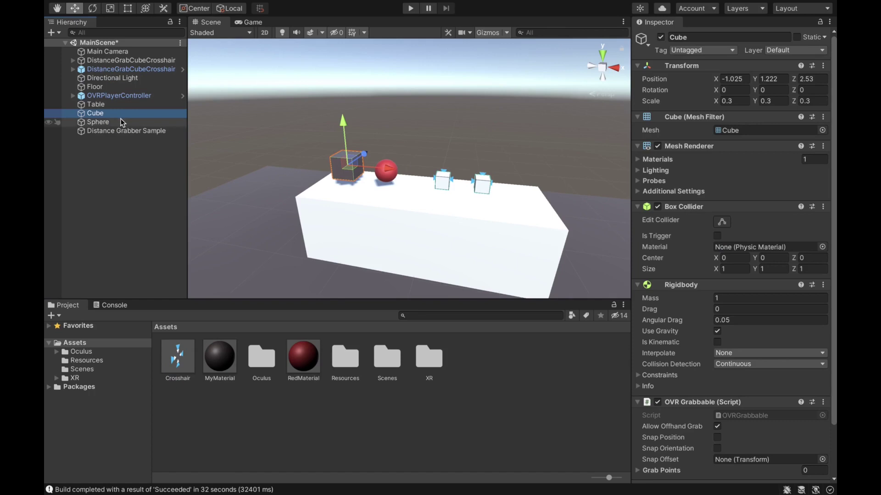
left_click(123, 122)
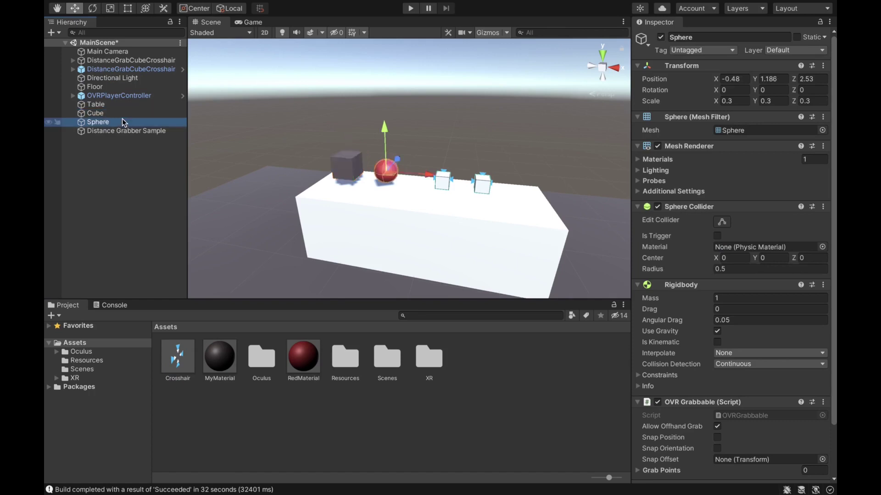
key("f")
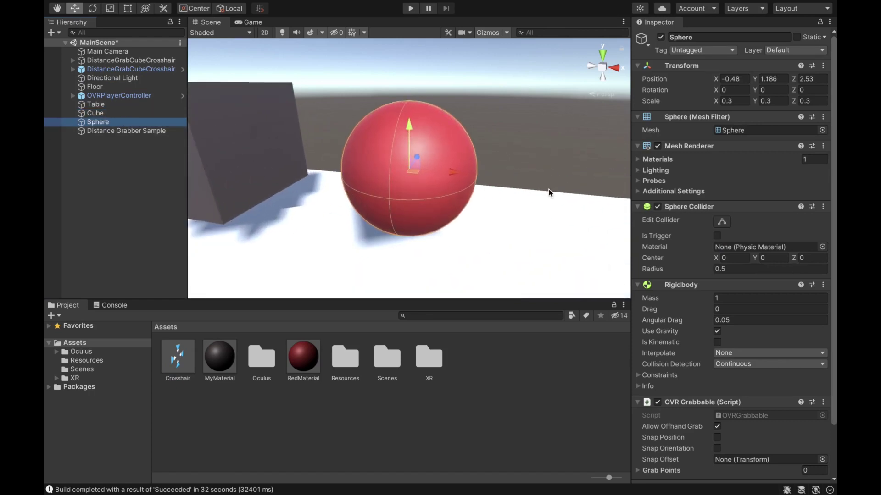
left_click(487, 33)
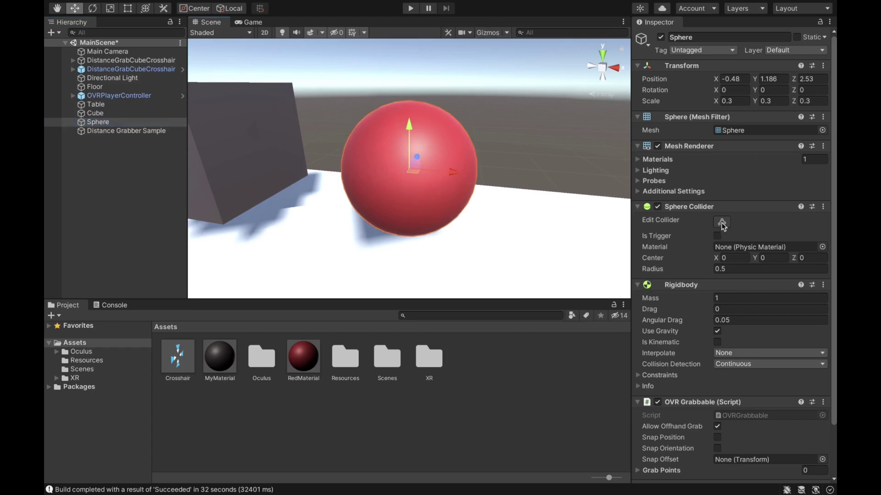
Remove the OVR Grabbable script from the Sphere.
scroll(707, 298, "down", 3)
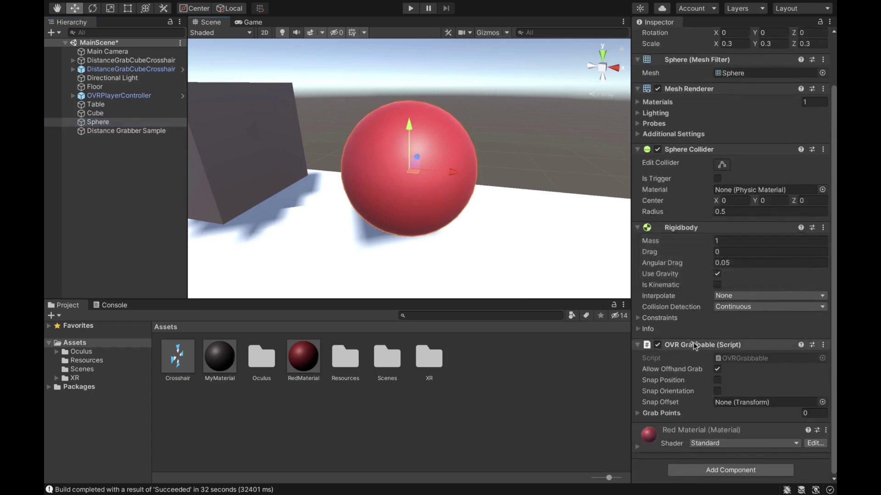
left_click(824, 346)
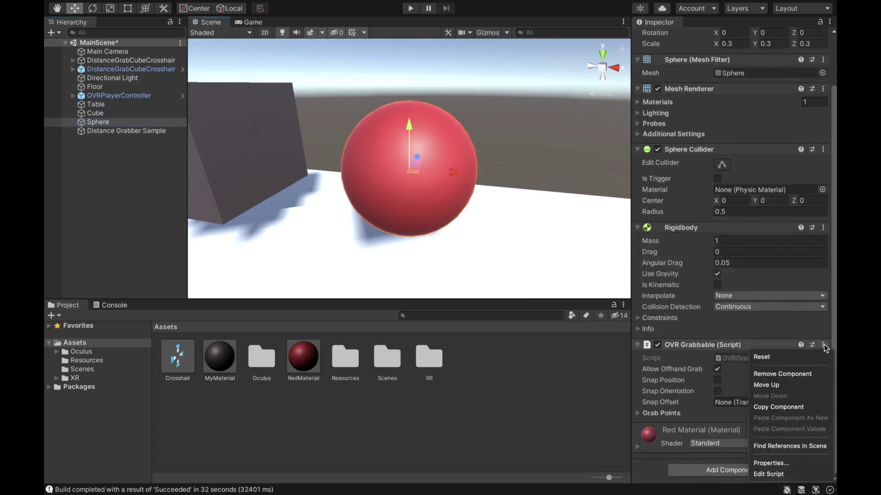
left_click(807, 374)
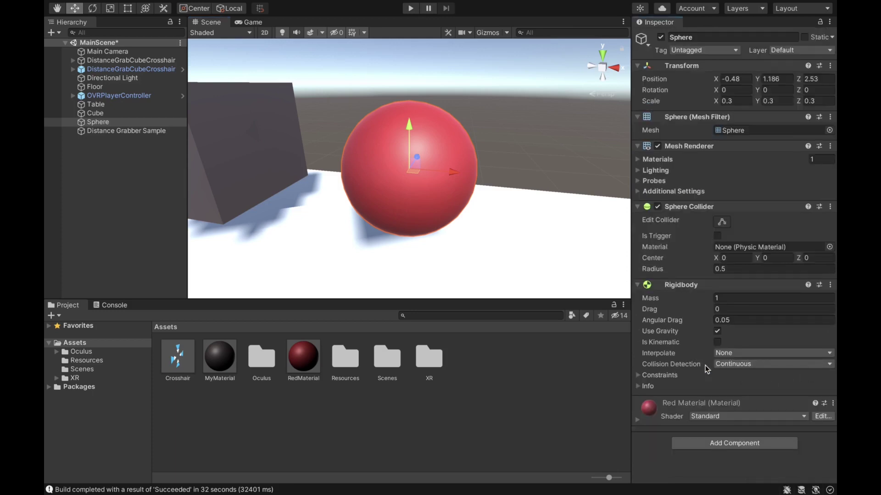
Add the Distance Grabbable script to the Sphere.
left_click(717, 442)
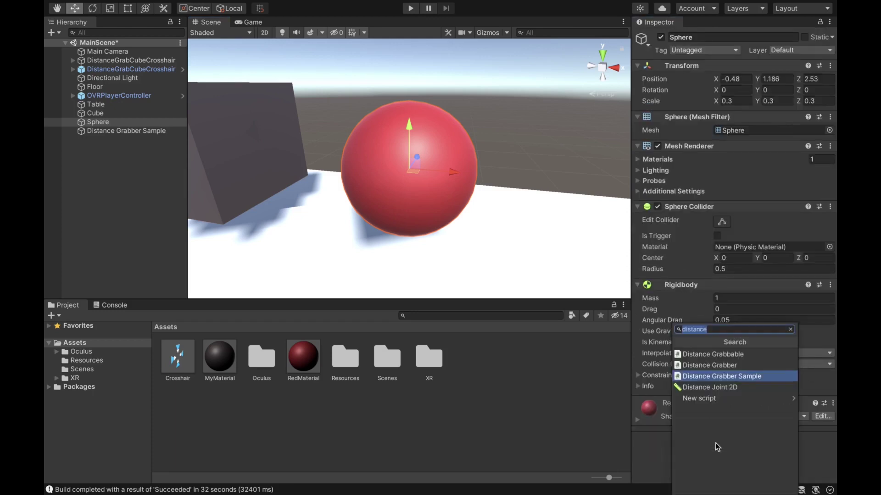
type("dist")
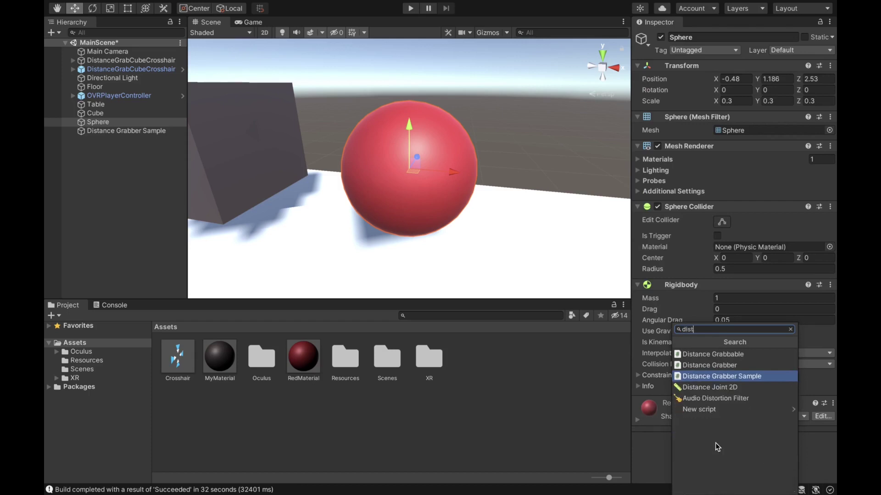
key("Up")
key("Up")
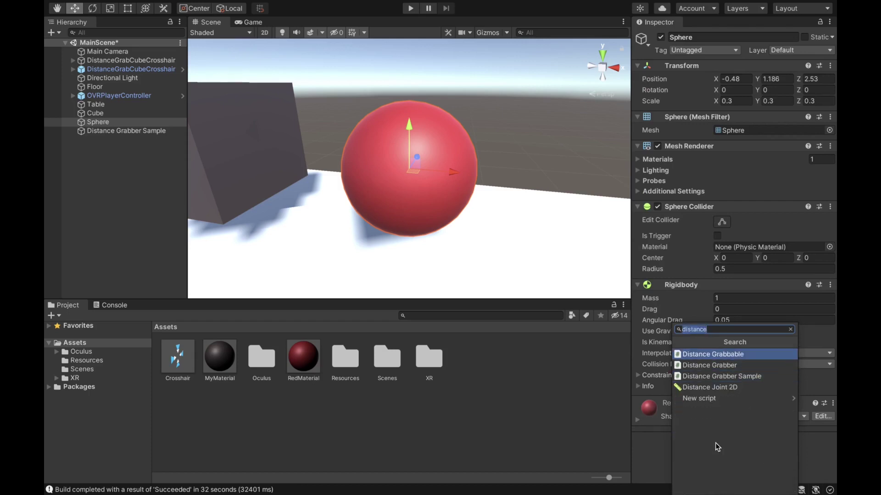
key("Down")
key("Up")
key("Return")
scroll(701, 413, "down", 3)
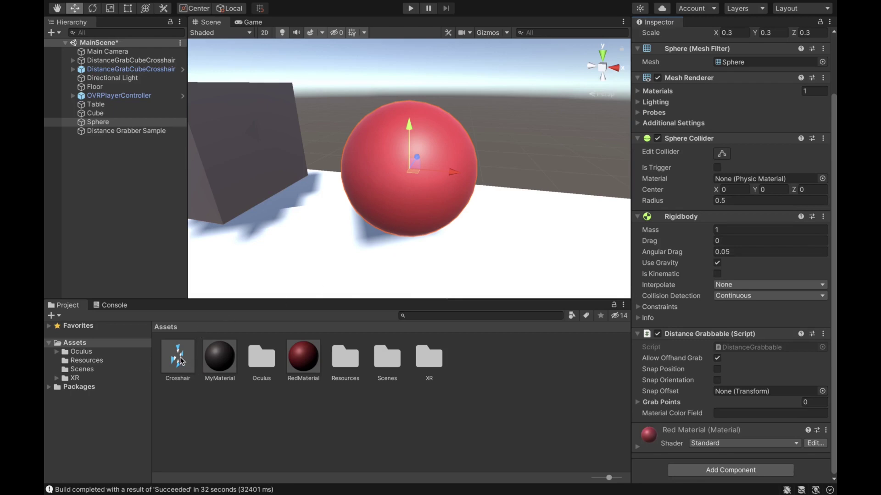
Place the Crosshair prefab as a child of the Sphere and set its scale to 0.6 on X, Y and Z.
left_click_drag(175, 362, 121, 122)
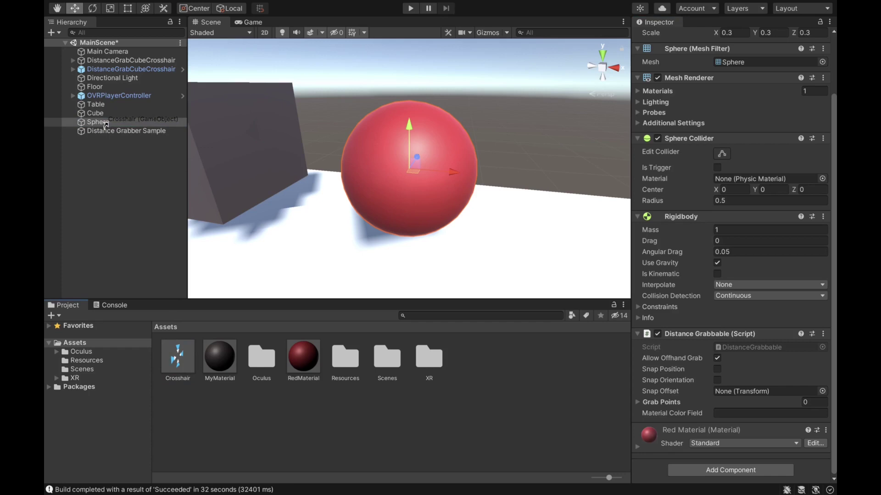
left_click_drag(104, 124, 105, 123)
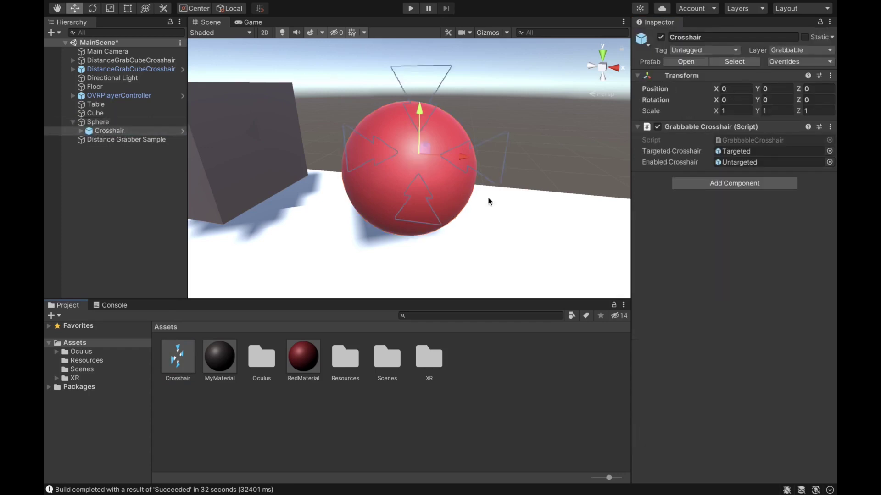
left_click_drag(489, 202, 618, 168, "alt")
left_click_drag(421, 180, 451, 187, "alt")
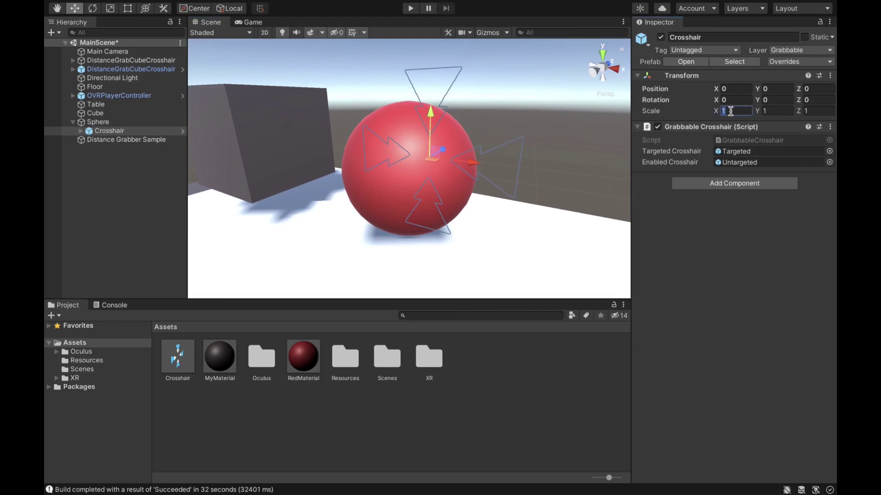
type("0.6")
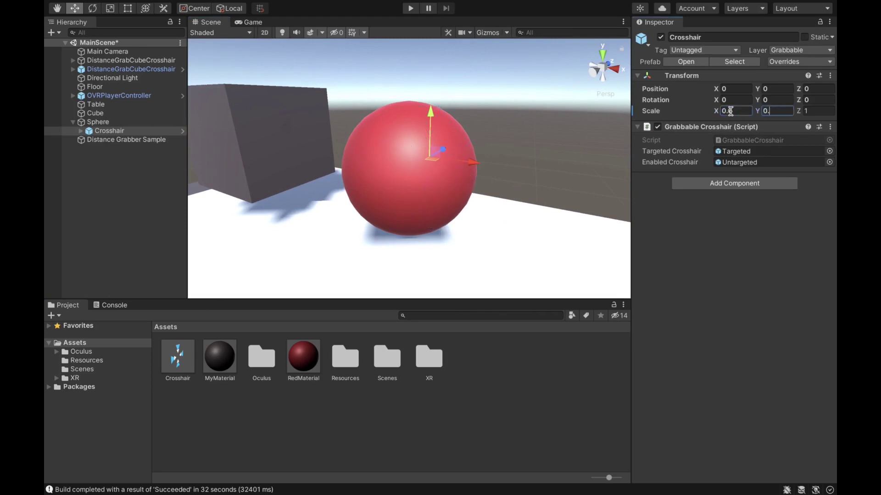
type("0.6")
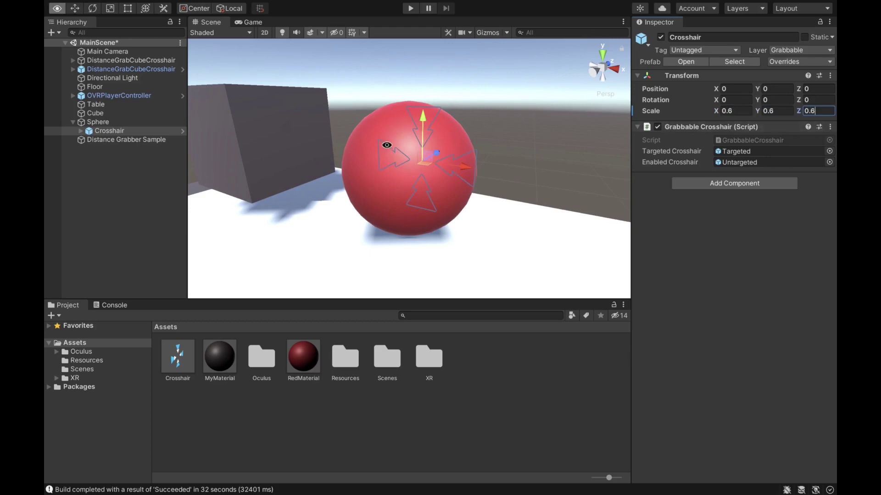
left_click_drag(508, 147, 543, 155, "alt")
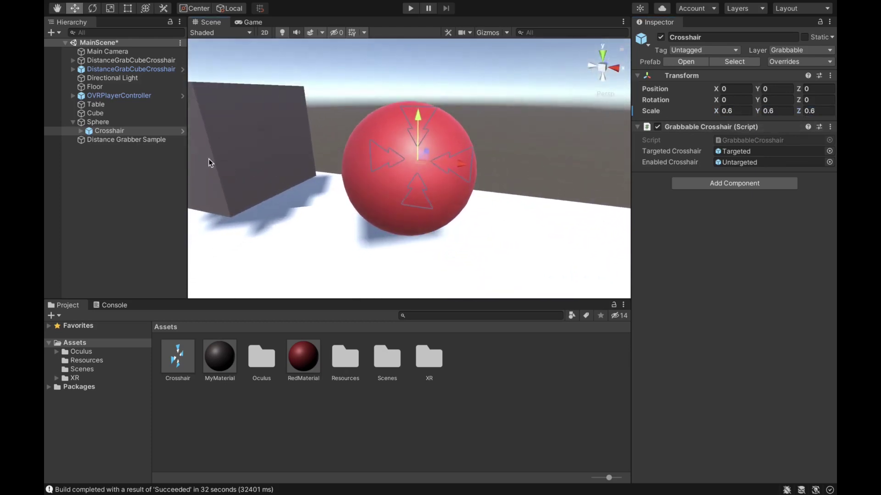
Change the layer of the Sphere and all its children to Grabbable.
left_click(72, 122)
left_click(97, 122)
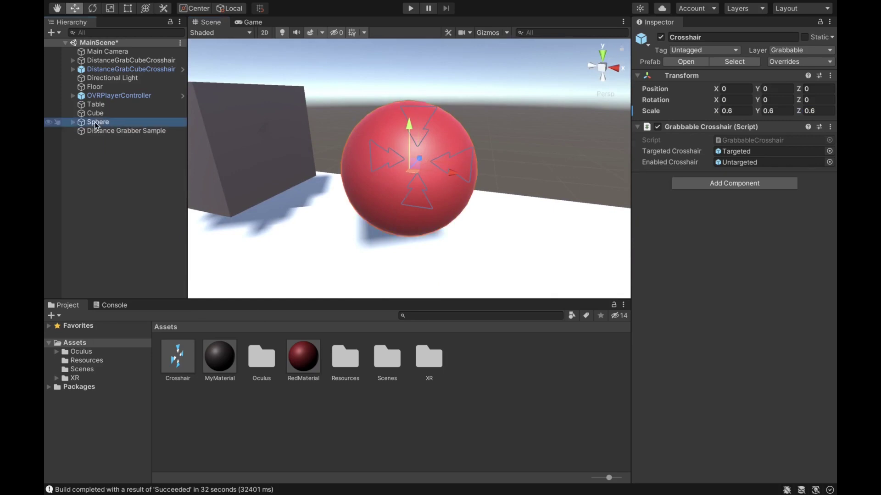
left_click(803, 50)
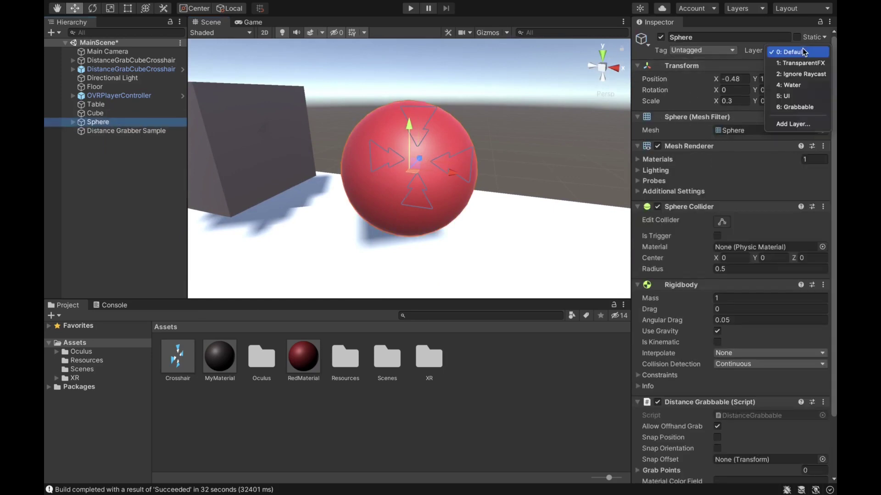
left_click(801, 106)
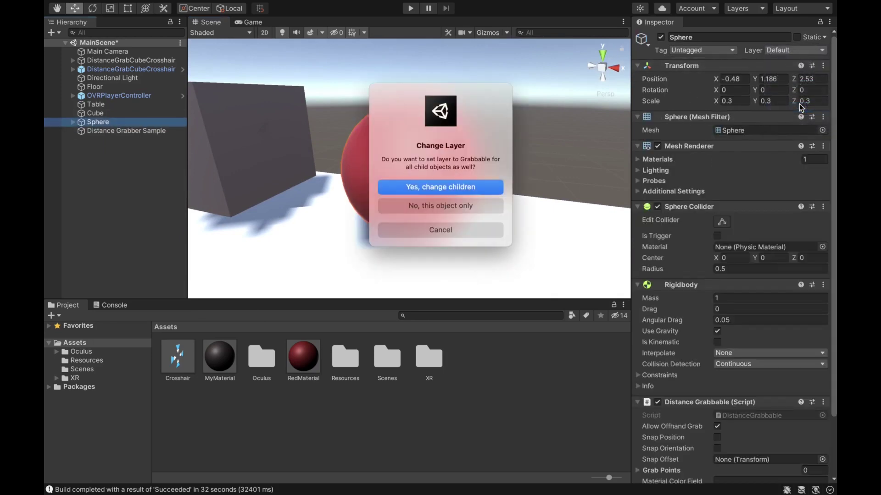
left_click(452, 188)
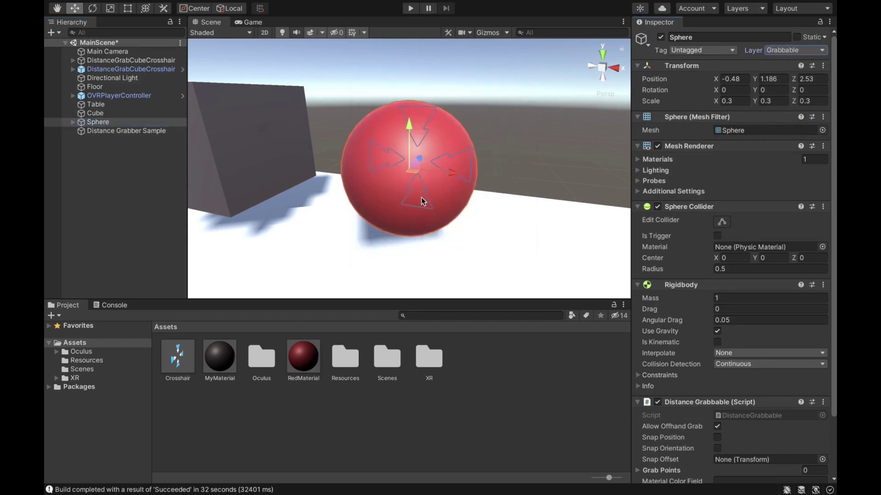